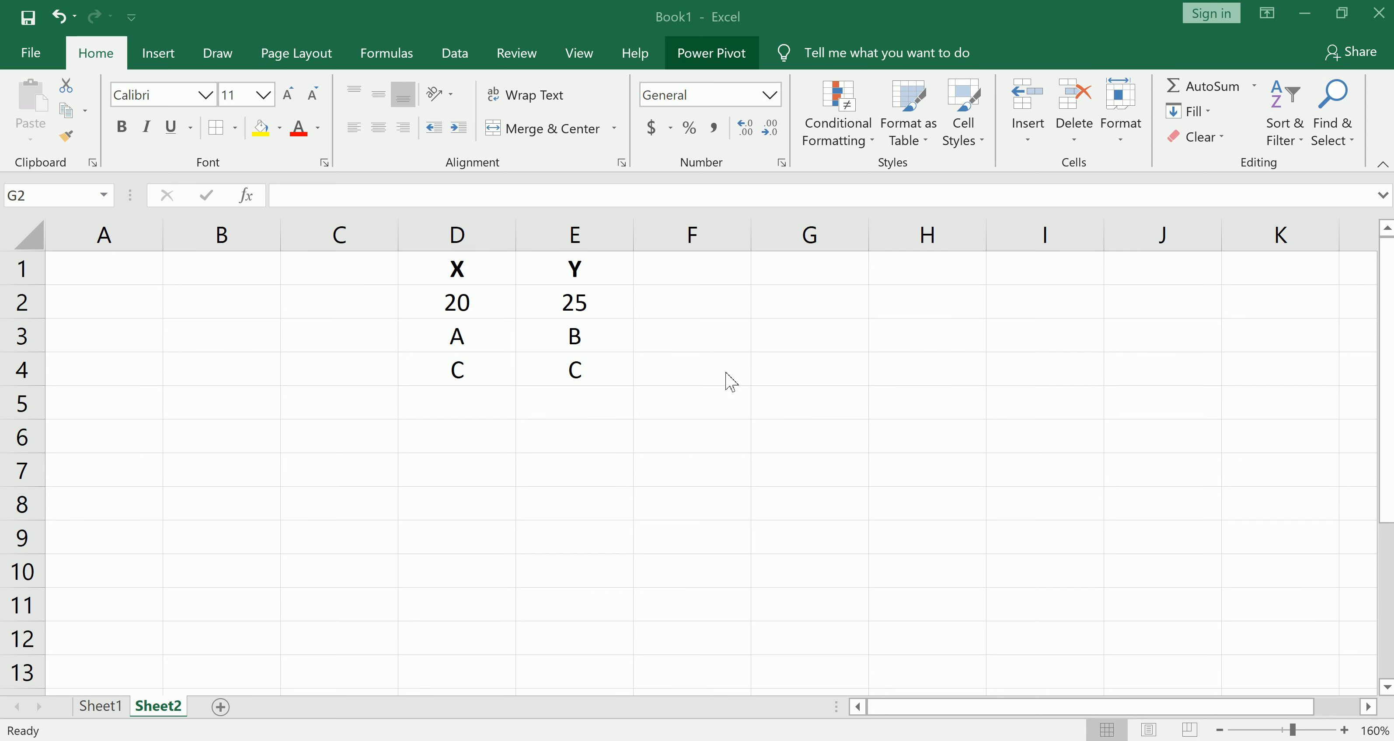
Start an IFS formula in cell G2, beside the X and Y data table
click(464, 275)
shift+click(560, 372)
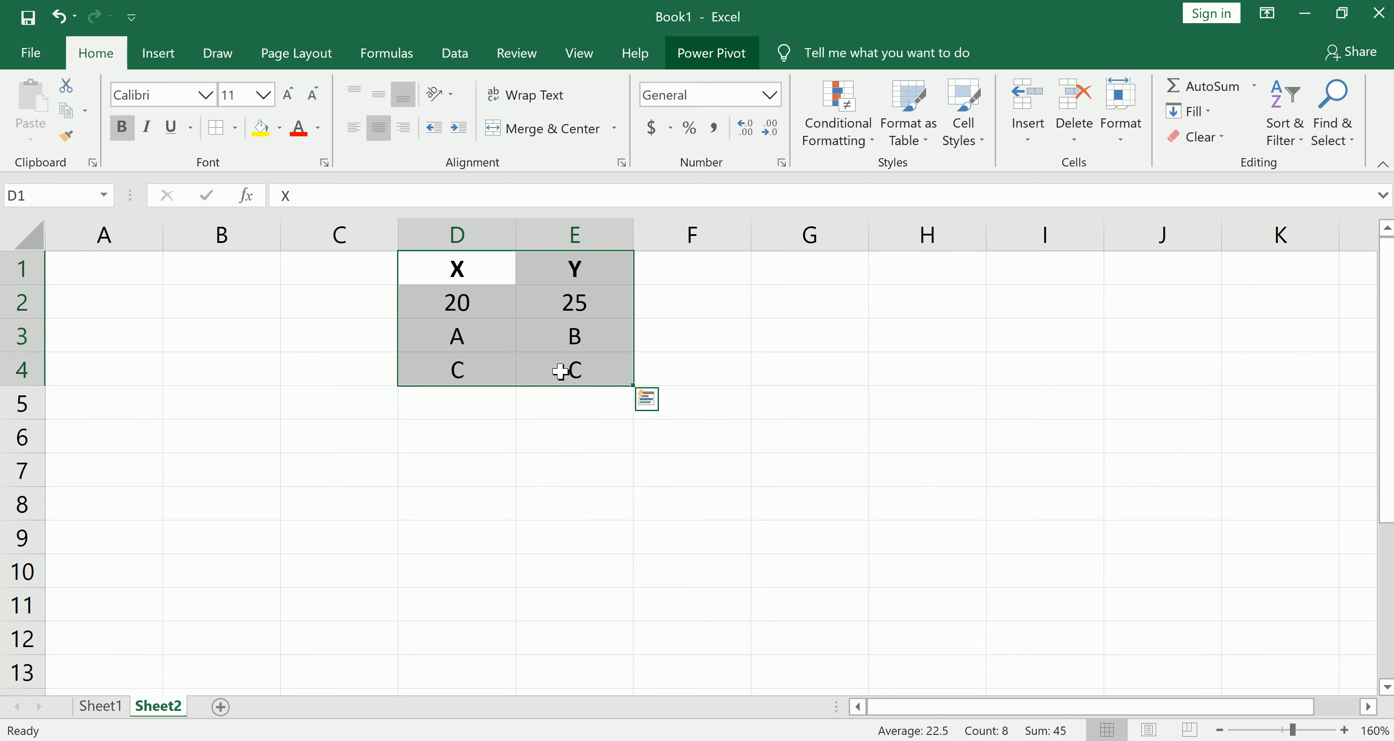
click(531, 329)
click(778, 309)
text(=ifs()
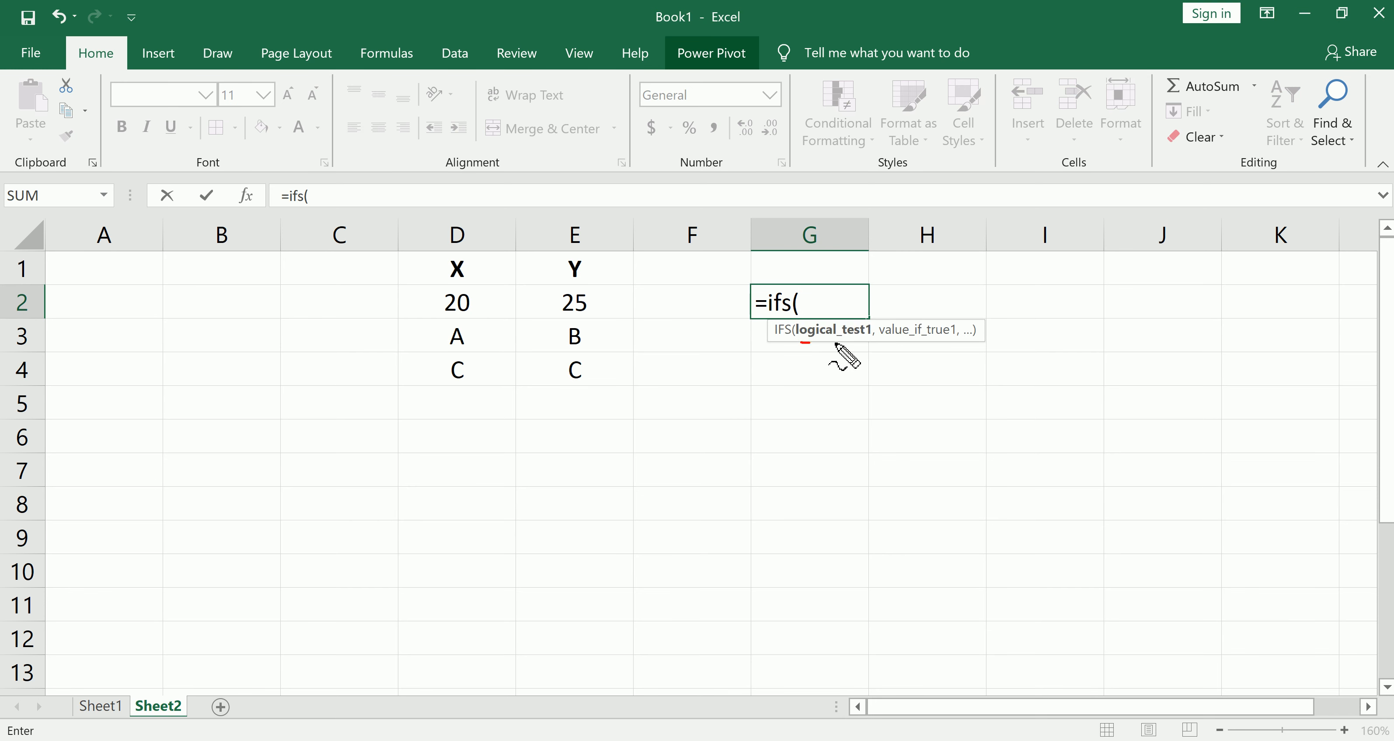
drag(835, 343, 961, 342)
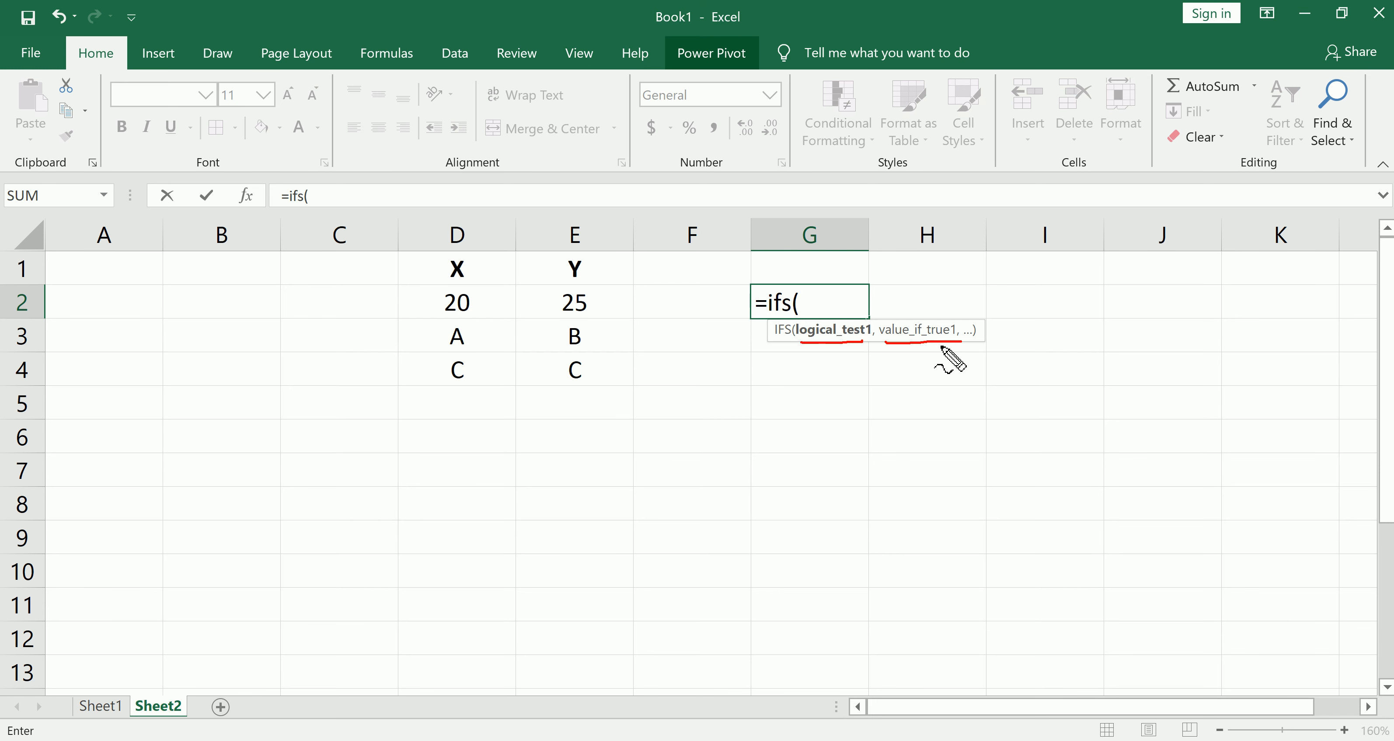
mouse_move(803, 336)
mouse_down()
mouse_move(860, 311)
mouse_move(833, 343)
mouse_up()
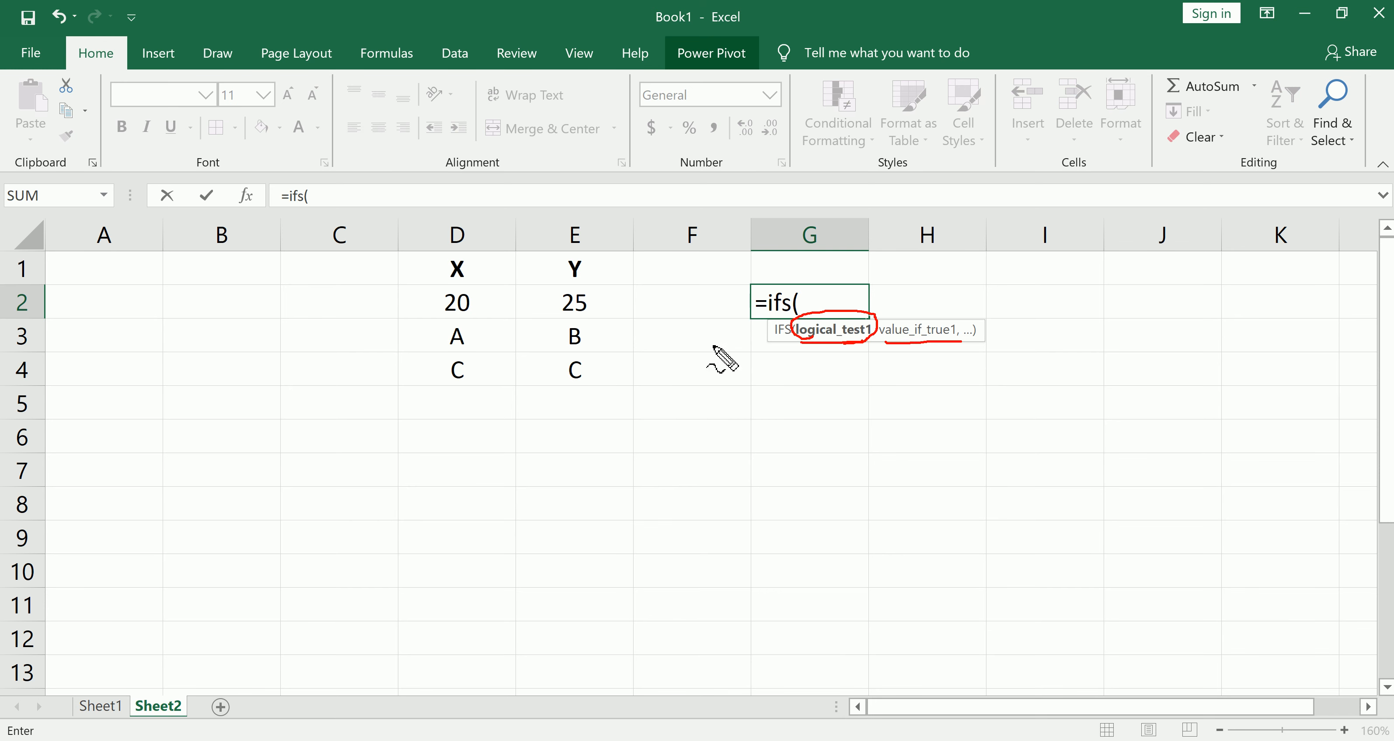
drag(781, 314, 790, 314)
mouse_move(897, 342)
mouse_down()
mouse_move(880, 332)
mouse_move(936, 310)
mouse_move(959, 334)
mouse_move(952, 347)
mouse_up()
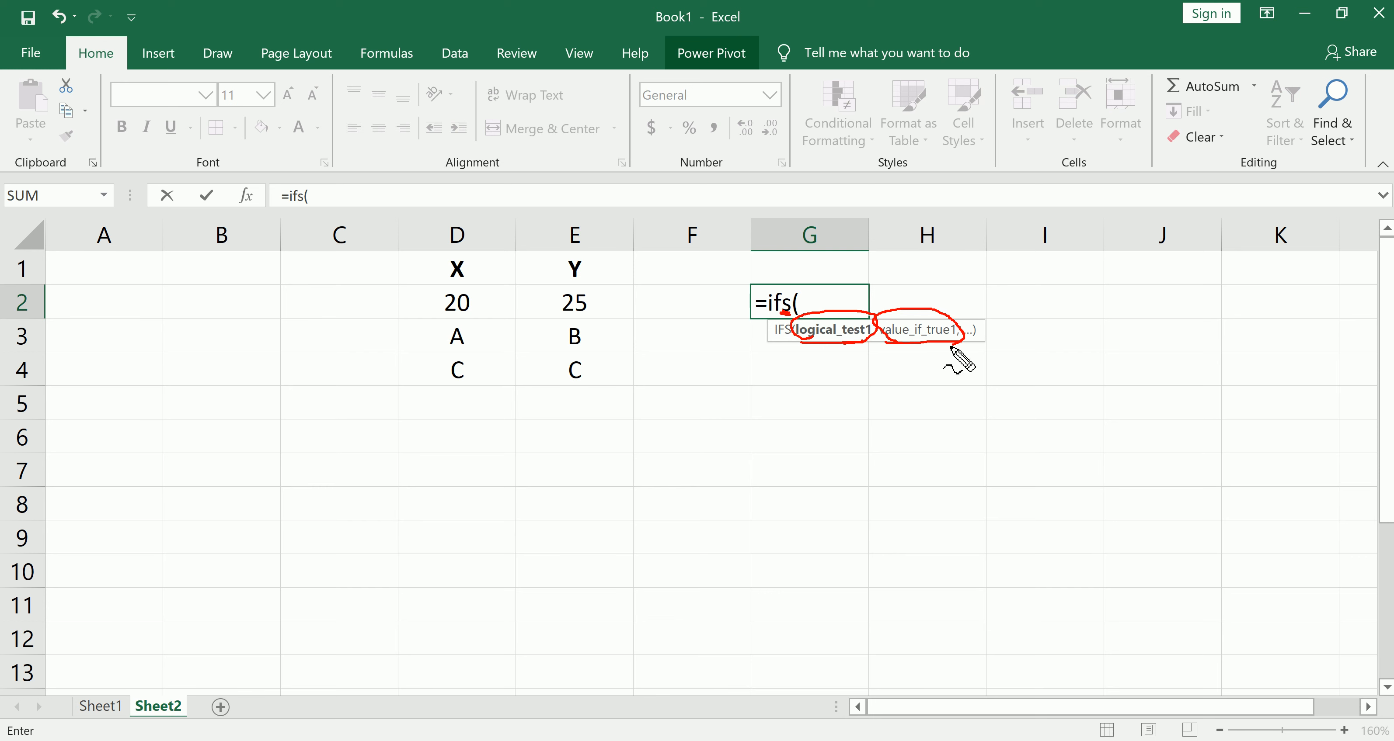
drag(977, 344, 1088, 340)
drag(1120, 341, 1172, 342)
drag(1210, 342, 1217, 341)
key(Escape)
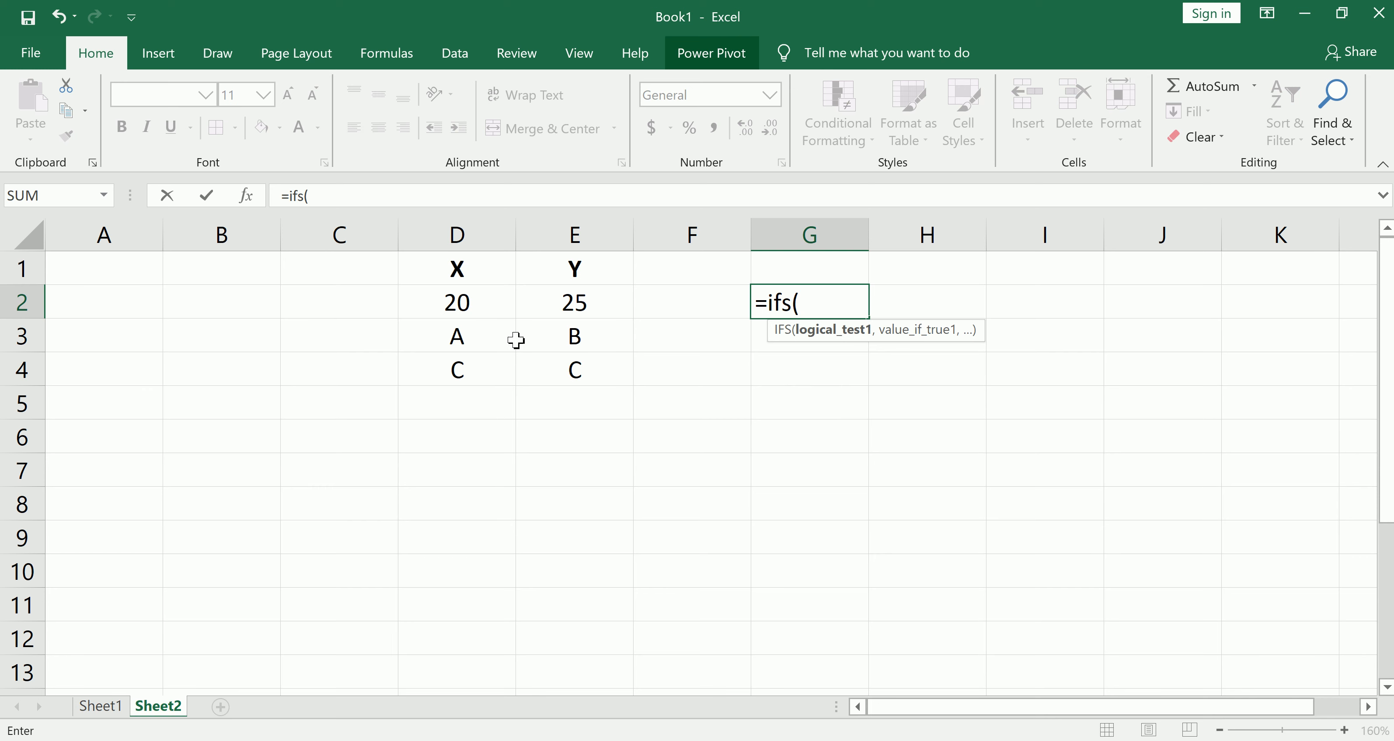
Add the first condition D2>E2 to the IFS formula, returning "Row1 True" when it is met
click(470, 311)
text(>)
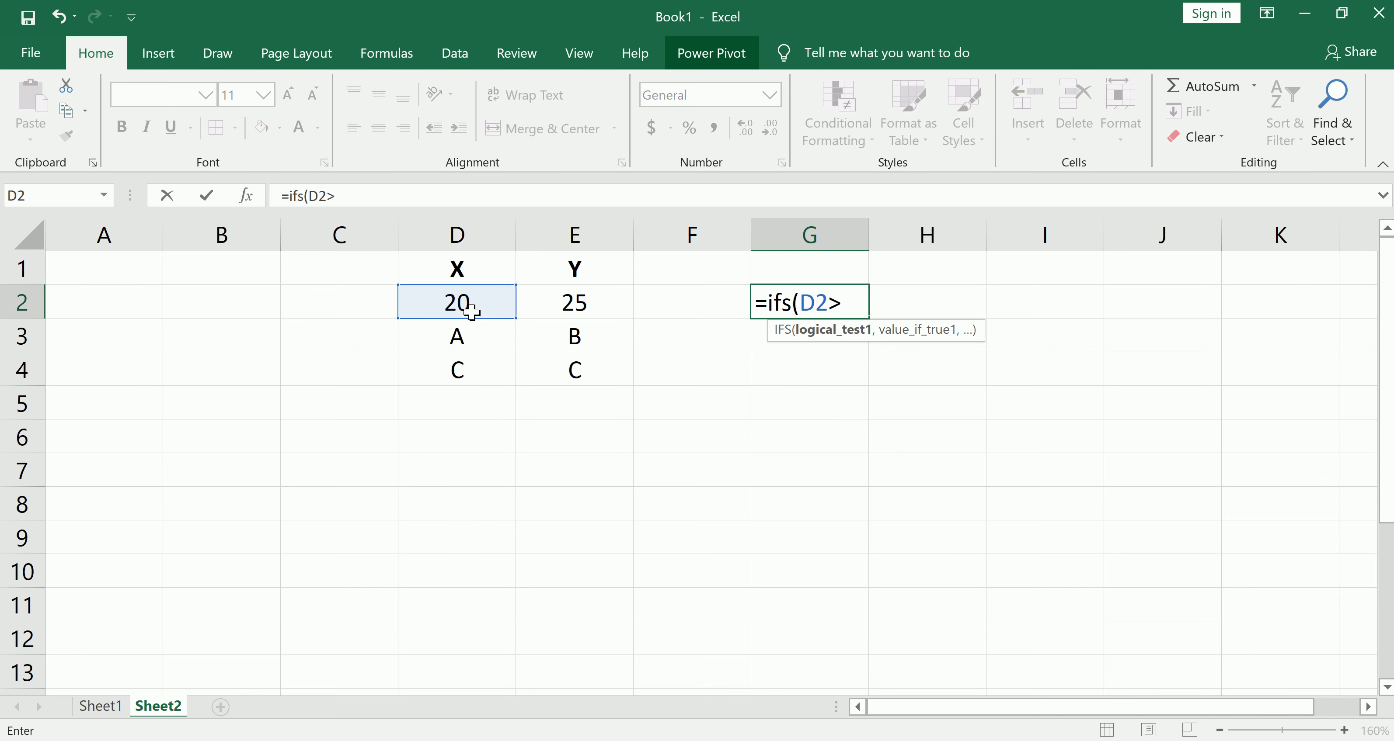
click(560, 308)
text(,")
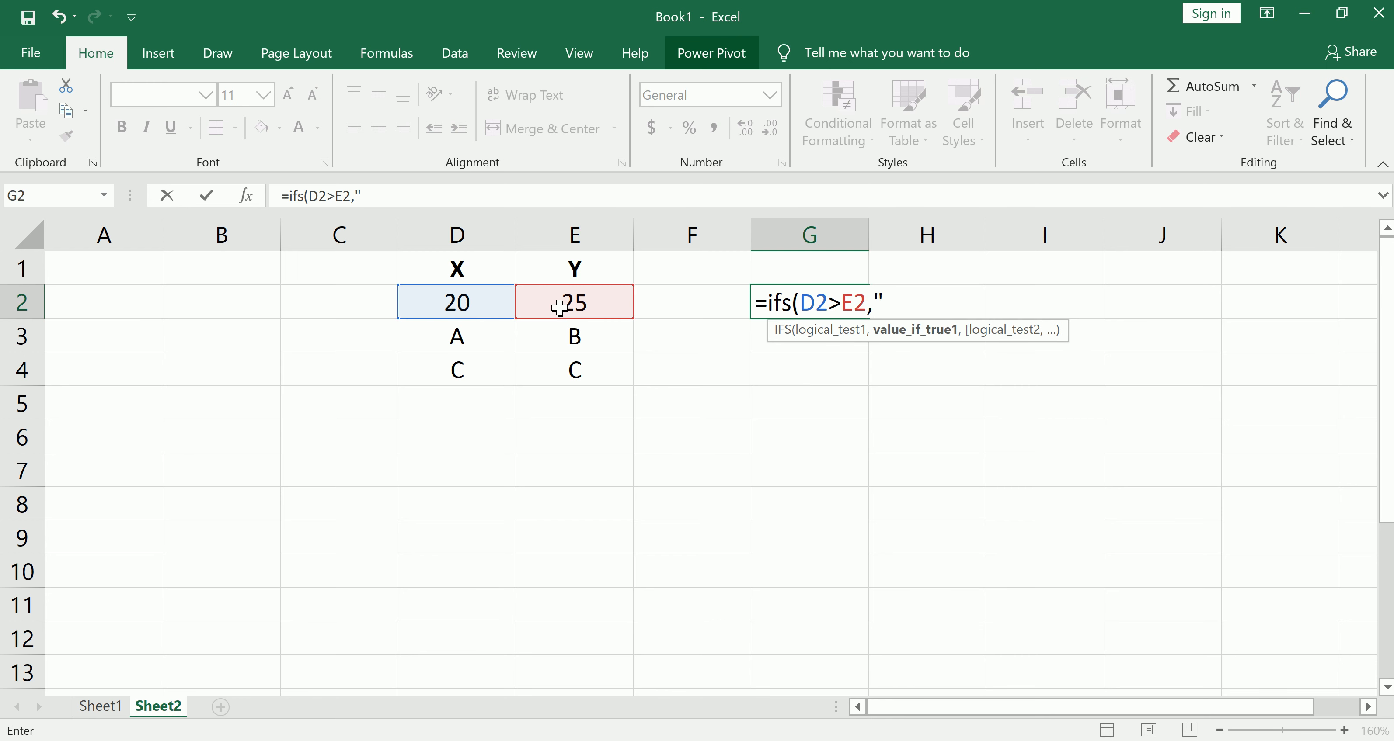
text(Row1 TR)
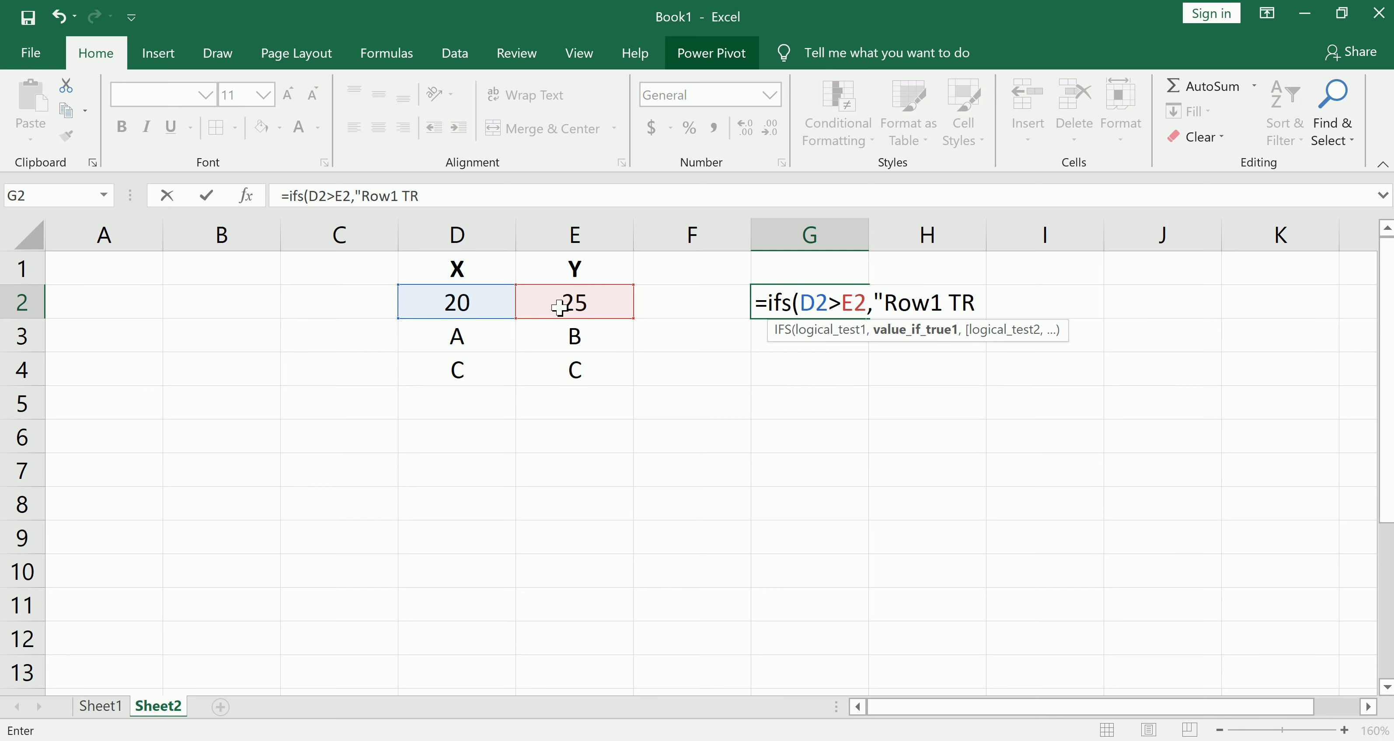
key(BackSpace)
text(rue",)
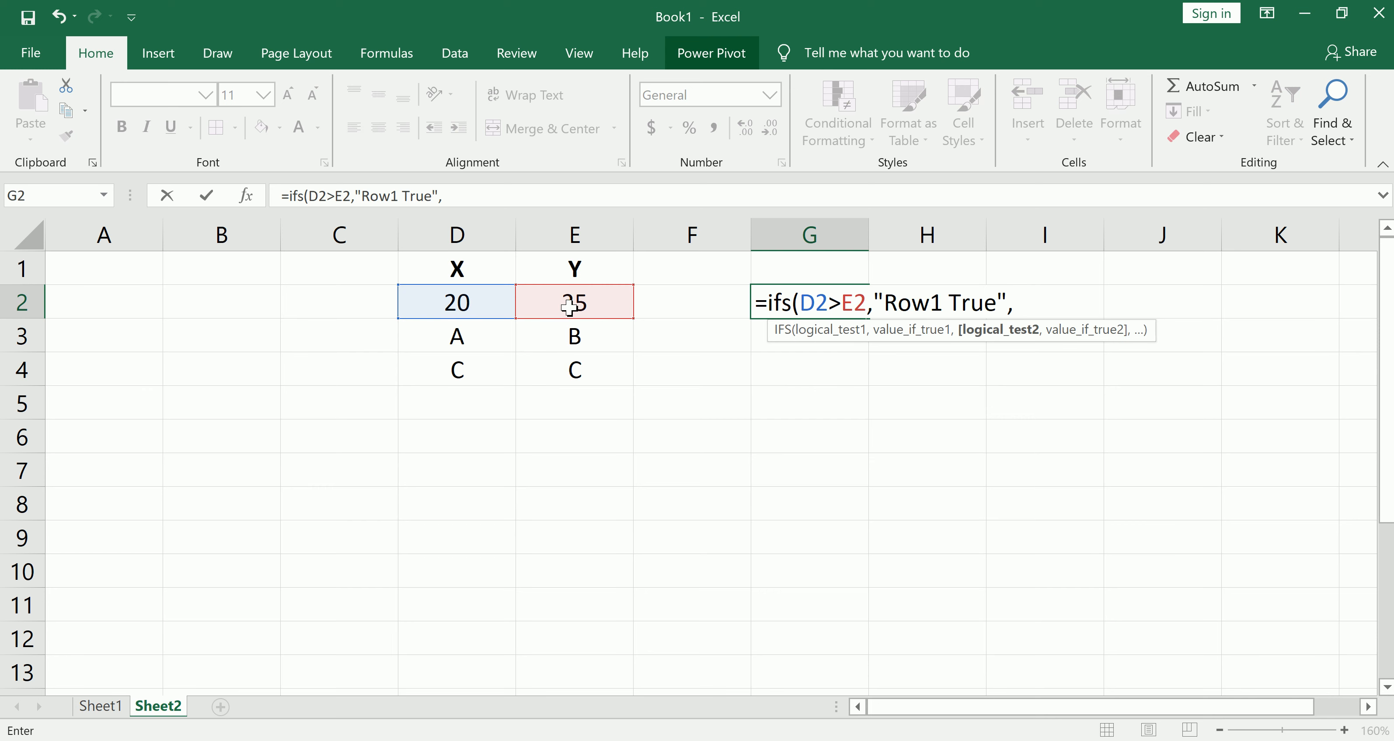
Add the second condition D3=E3 to the IFS formula, returning "Row2 True" when it is met
click(502, 339)
text(=)
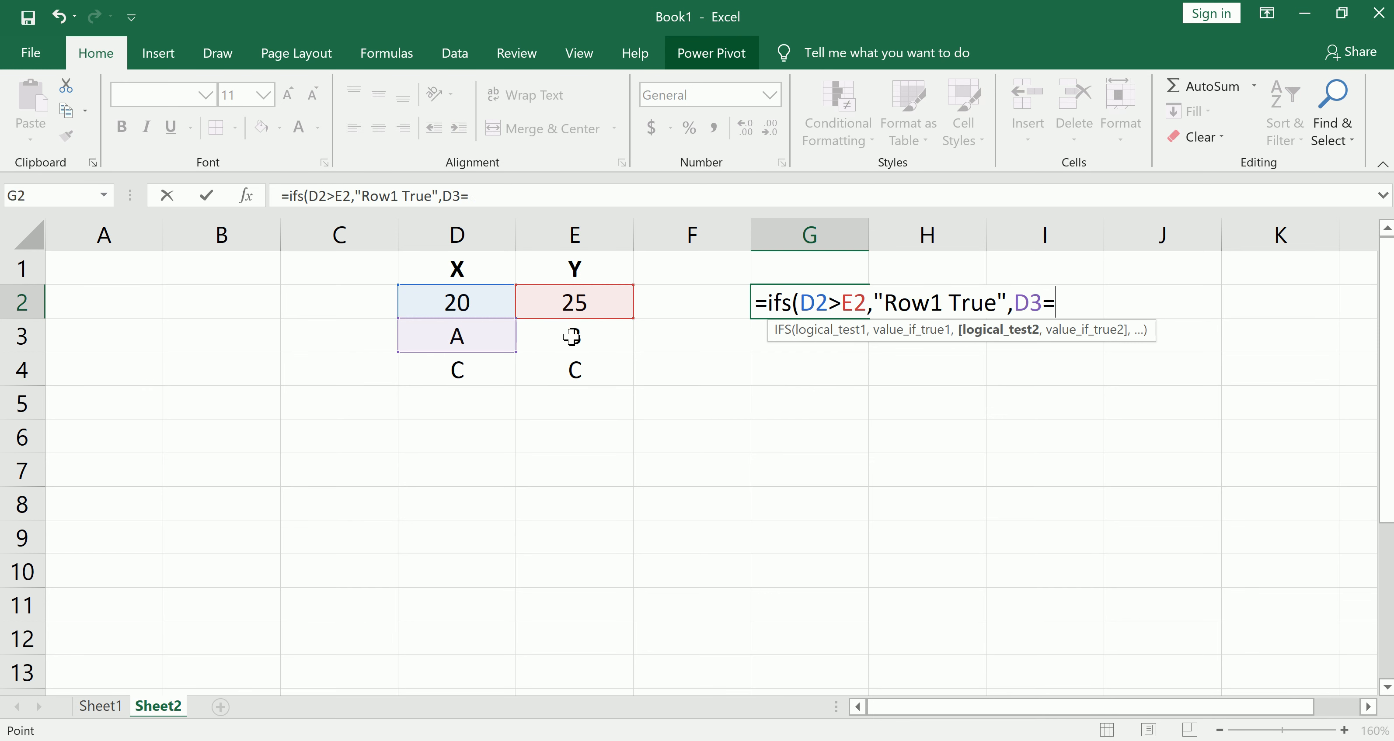
click(572, 337)
text(,"Row)
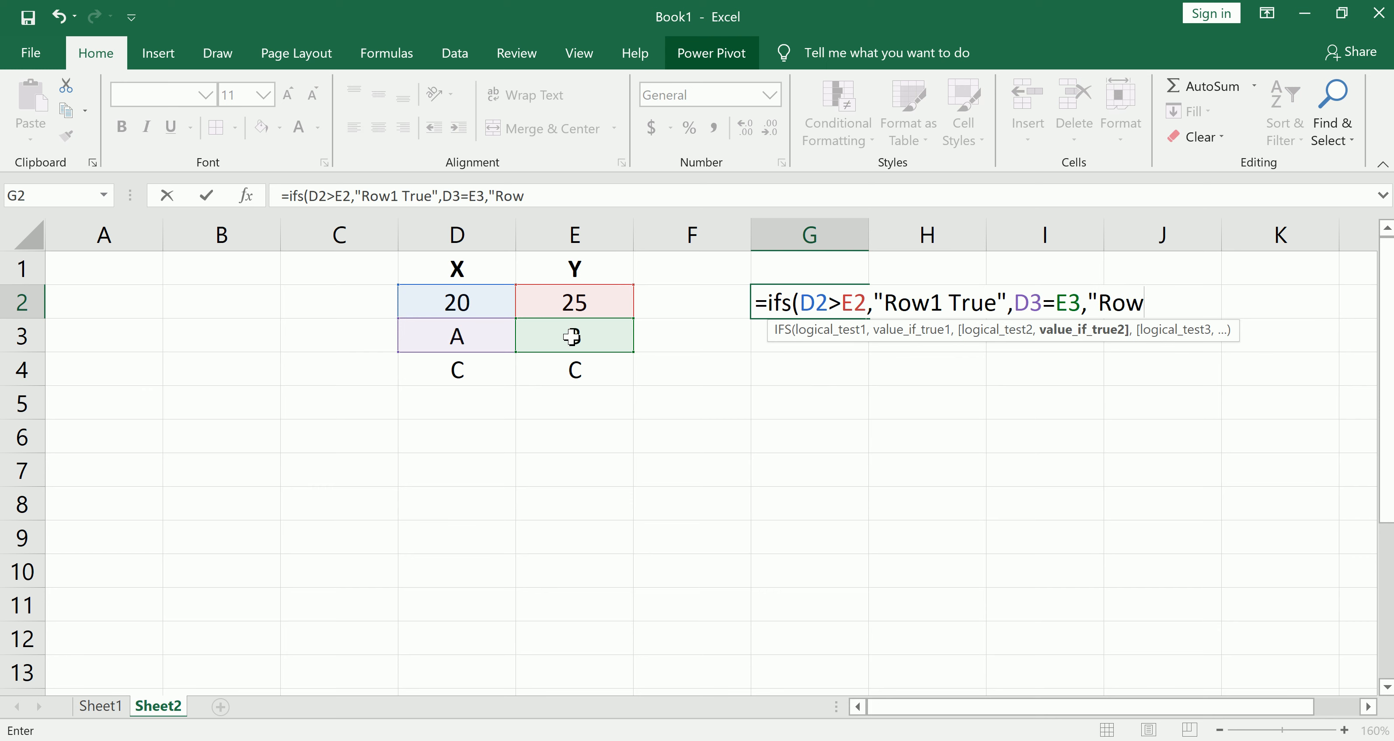
text(2 True",)
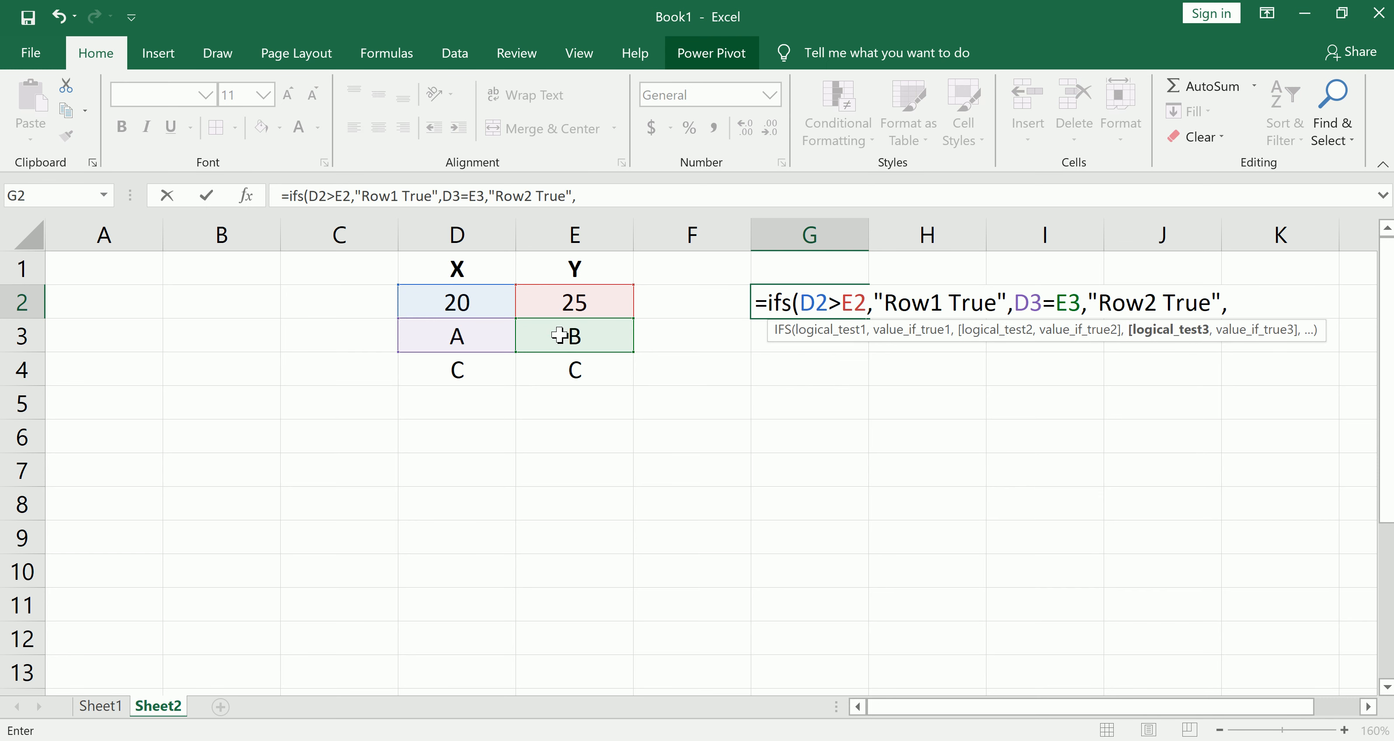
Add the third condition D4=E4 with the result text Row3 True, and close the IFS formula's parenthesis
click(469, 366)
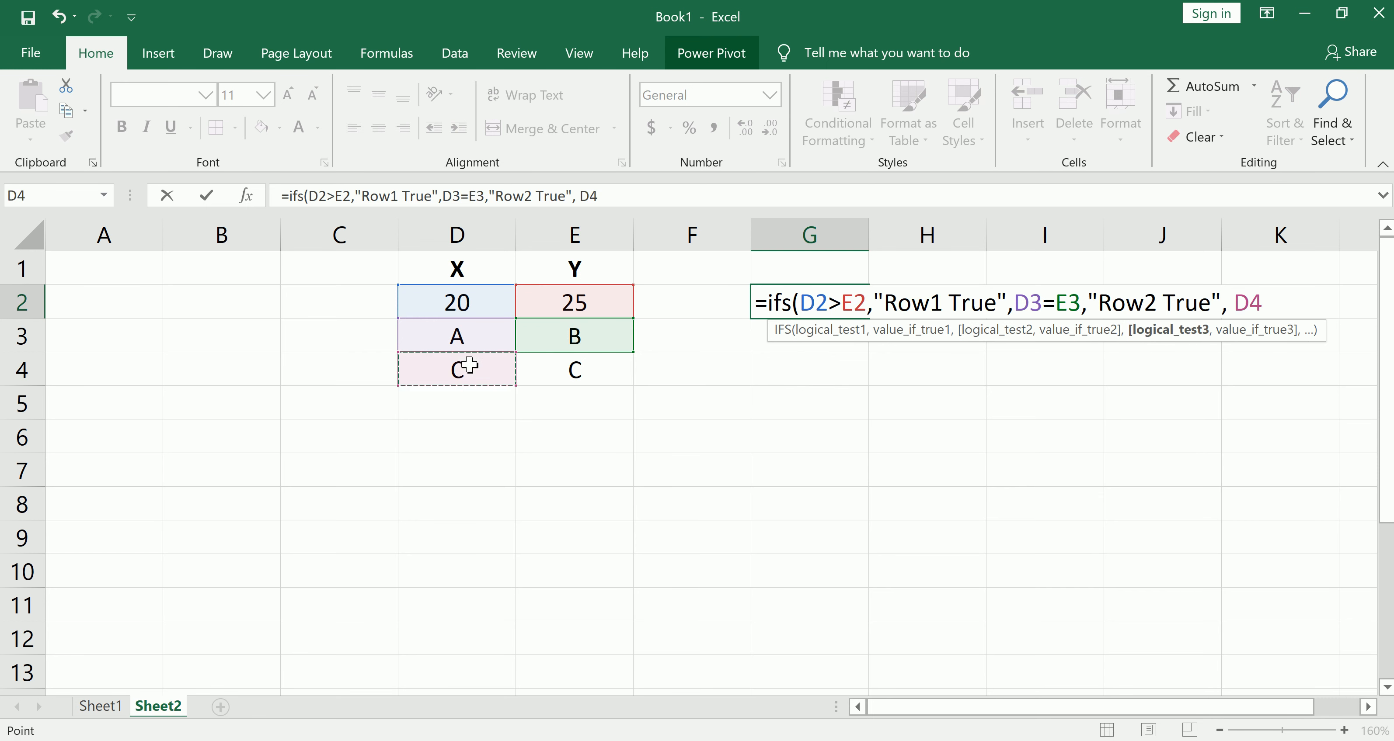
text(=)
click(567, 372)
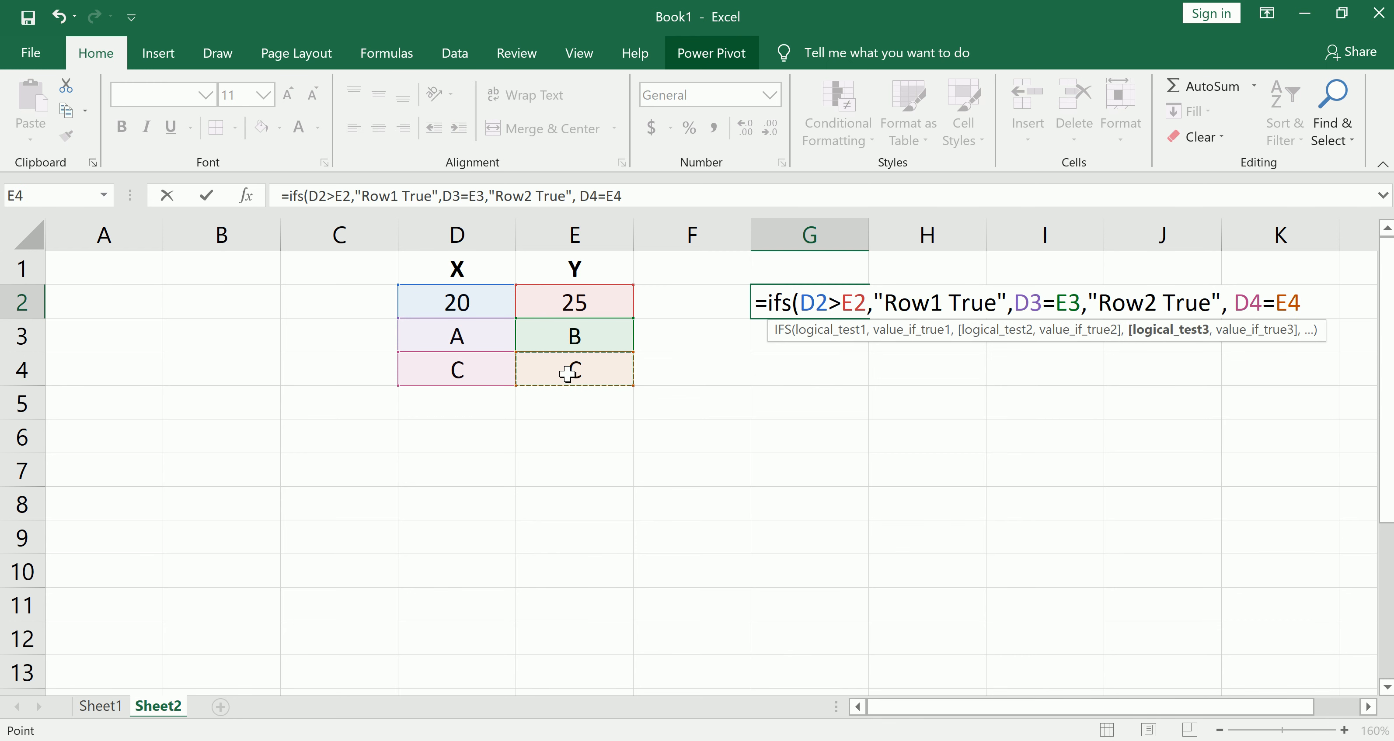
text(,)
key(BackSpace)
text("Row)
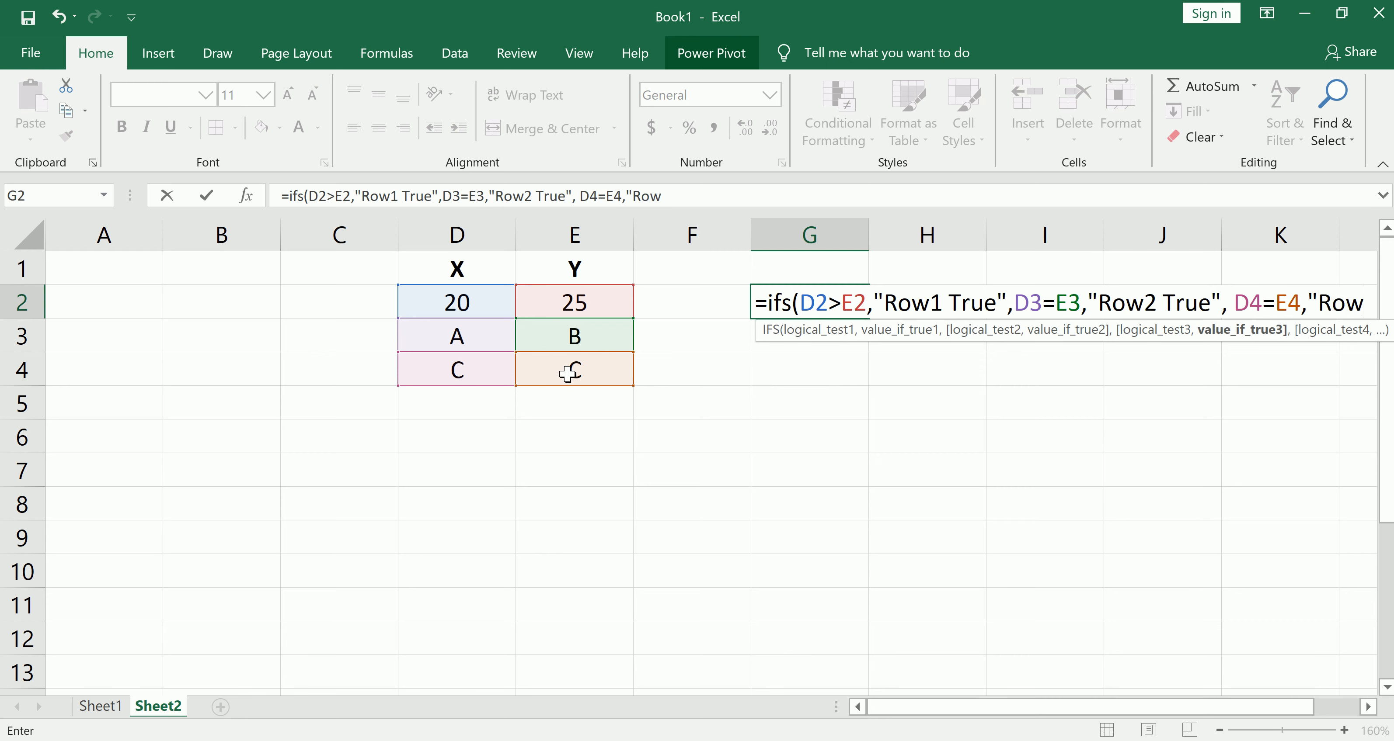
text(3 True))
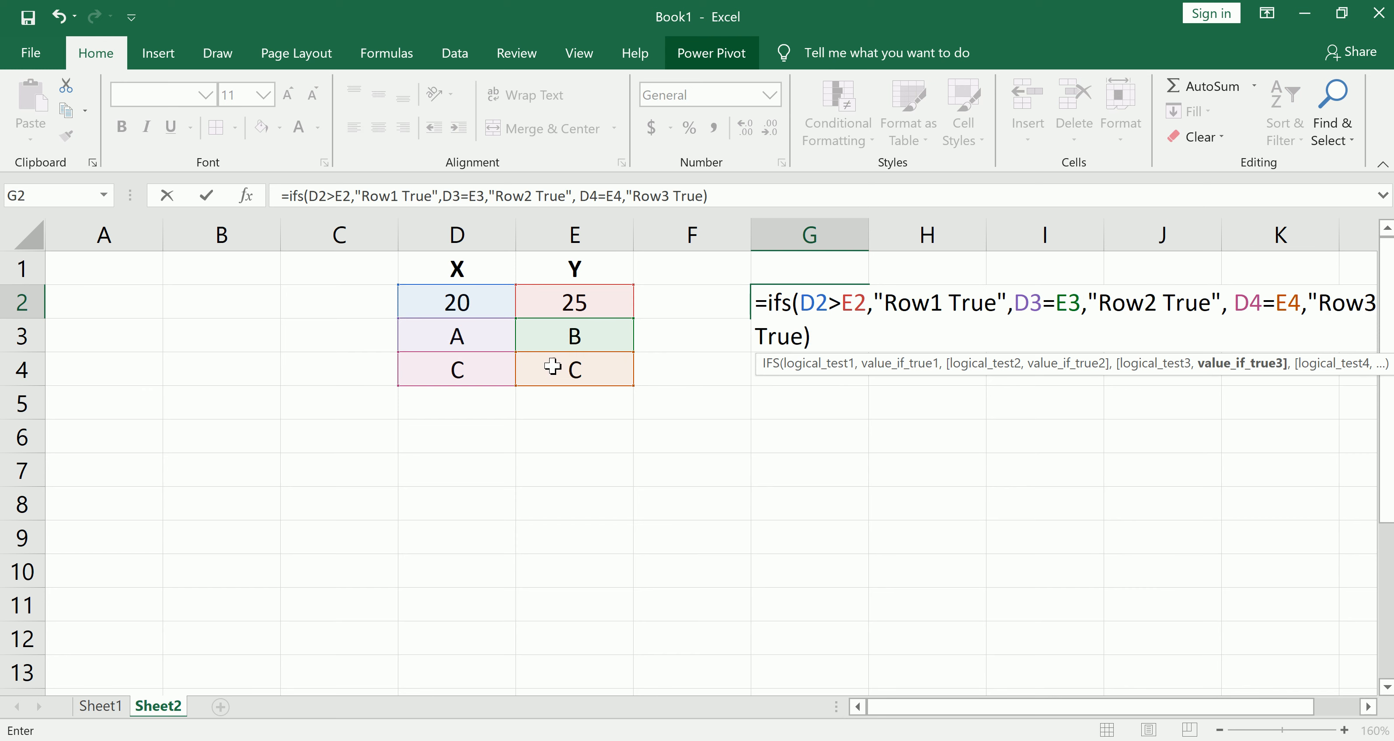
drag(805, 321, 1378, 319)
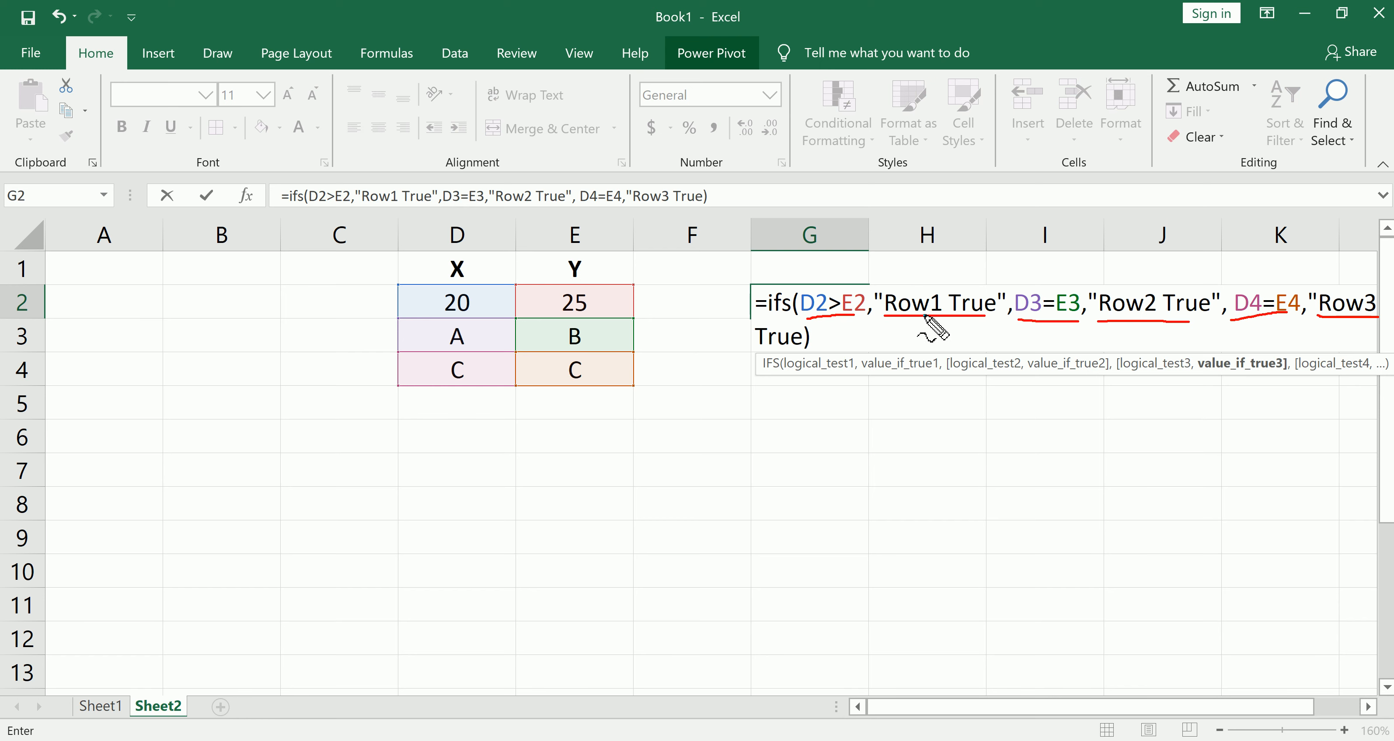
drag(1013, 321, 1307, 320)
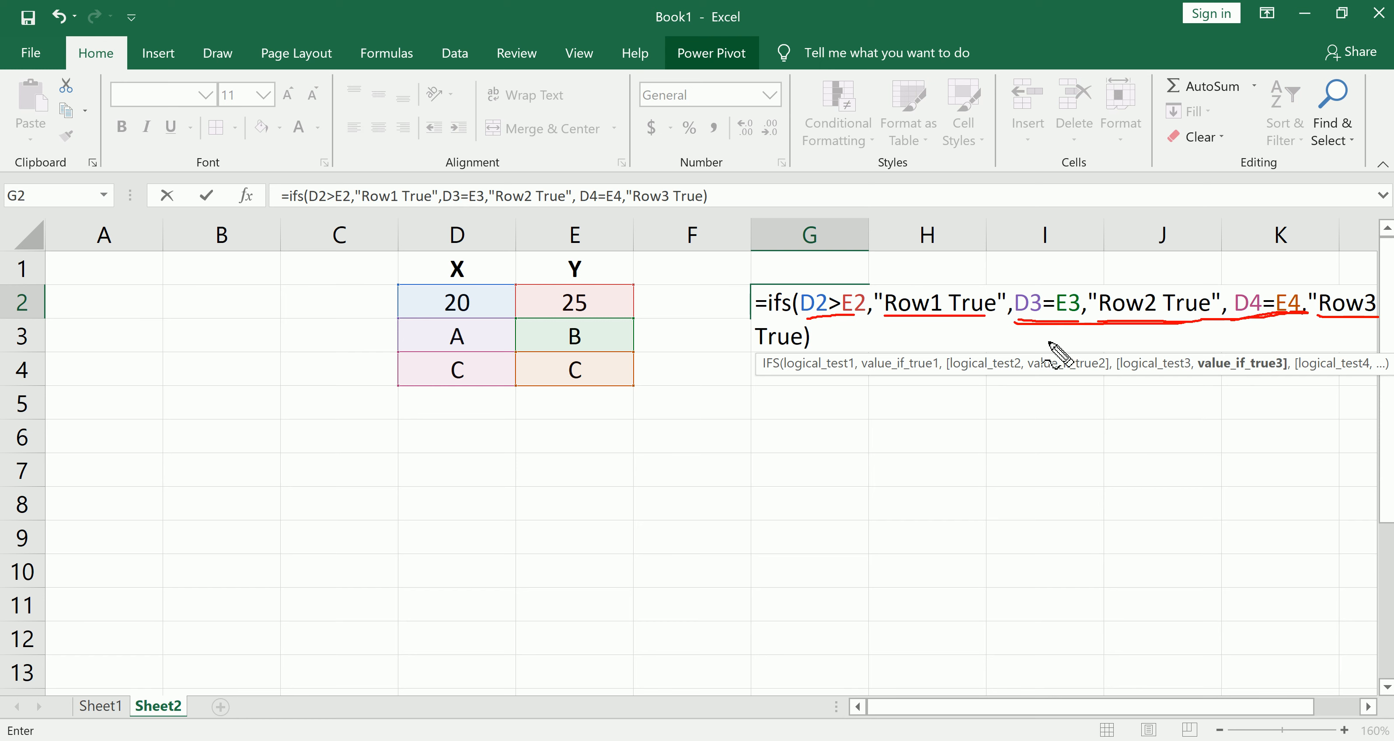
drag(1018, 309, 1301, 296)
drag(772, 334, 811, 336)
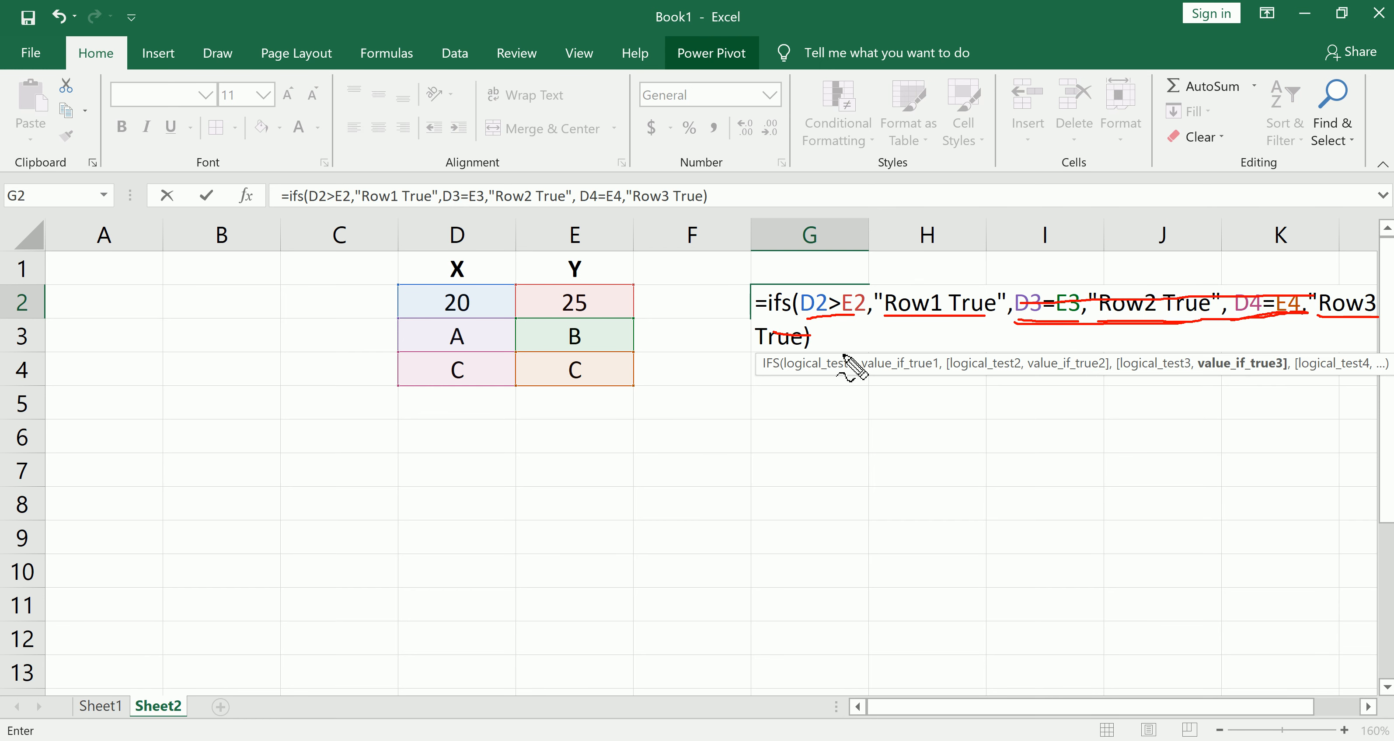
key(Escape)
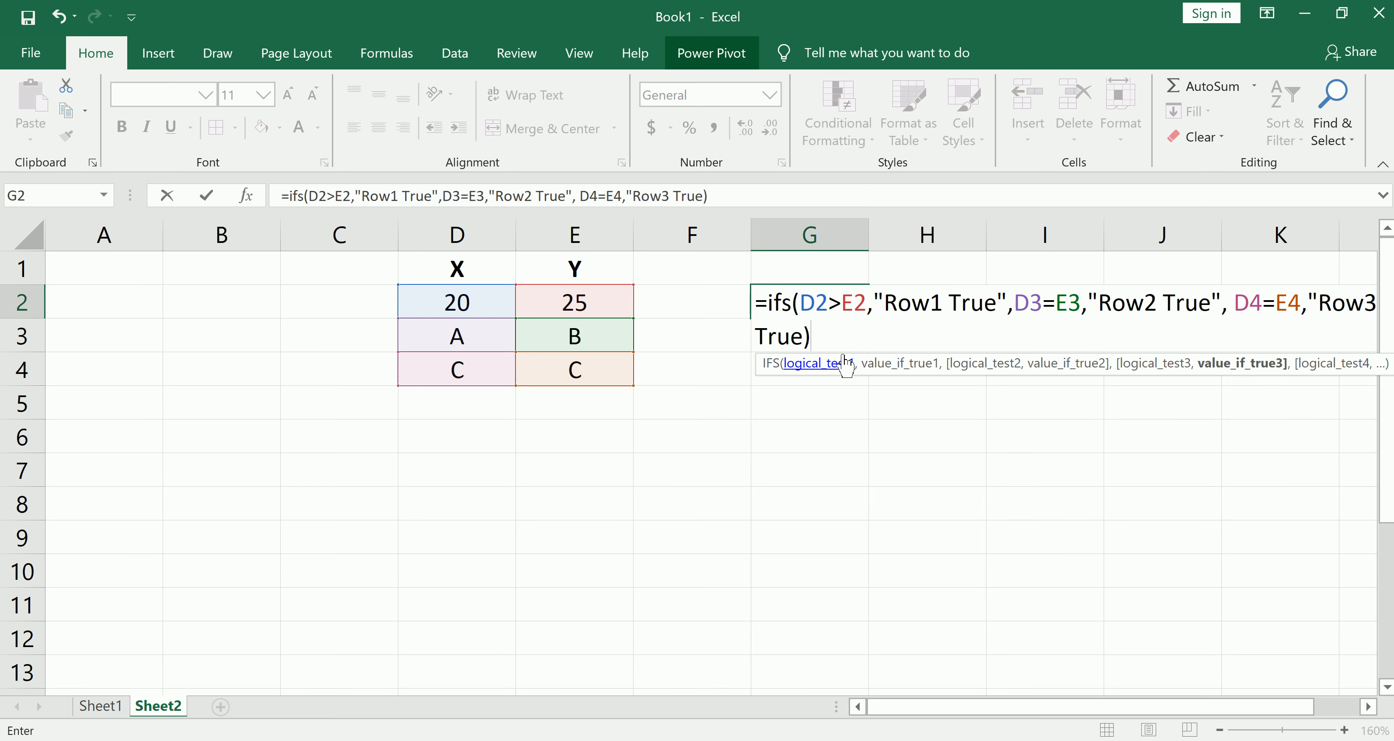
Enter the IFS formula in G2, accepting the proposed typo correction, and widen column G slightly to fit the result
key(Return)
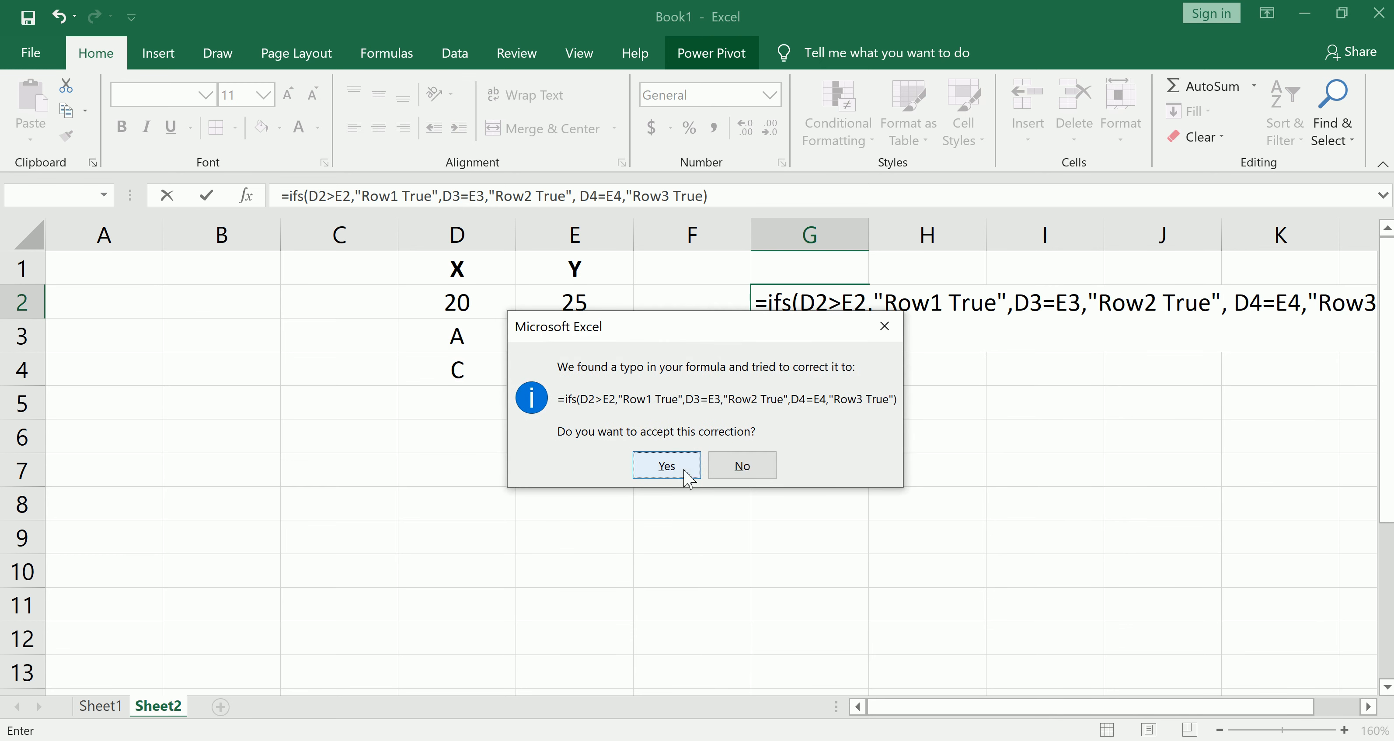
click(665, 466)
click(843, 305)
drag(875, 243, 886, 240)
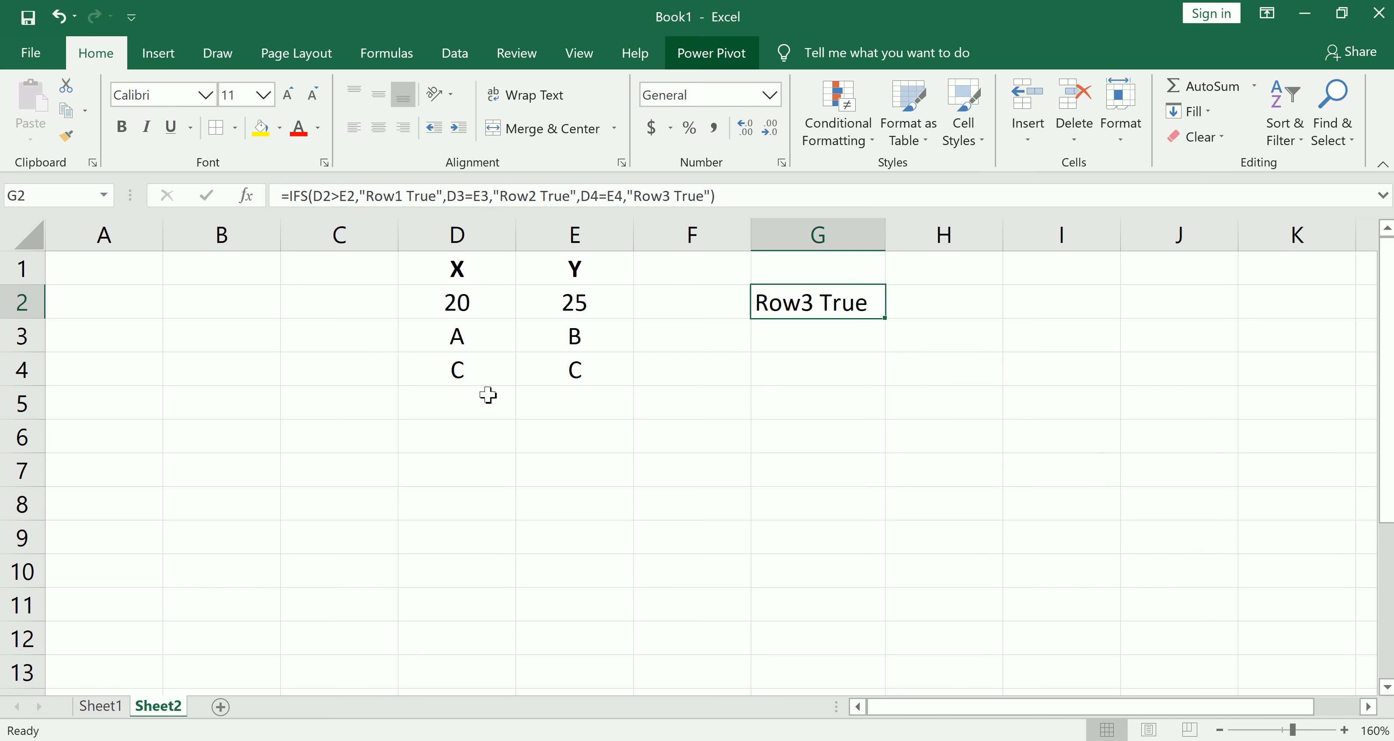
mouse_move(517, 287)
mouse_down()
mouse_move(460, 325)
mouse_move(472, 305)
mouse_up()
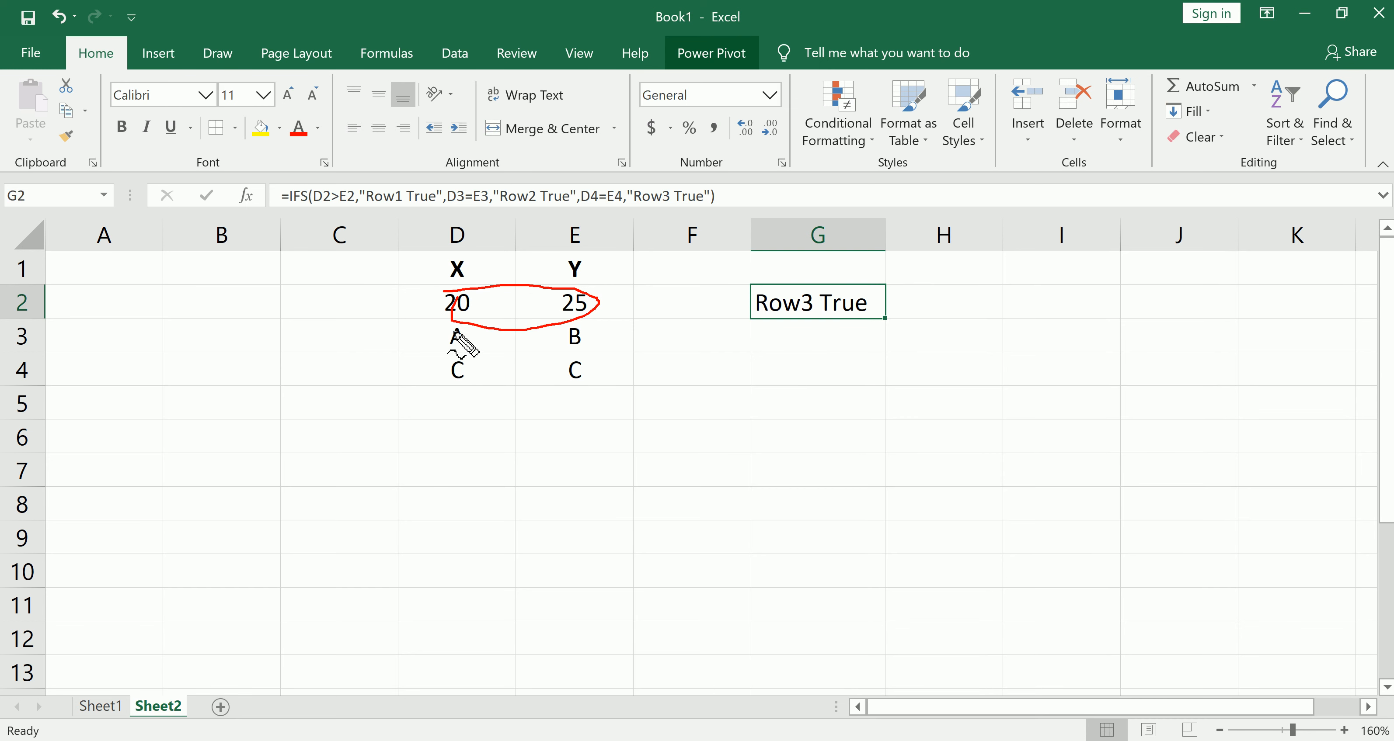
mouse_move(444, 325)
mouse_down()
mouse_move(591, 320)
mouse_move(517, 374)
mouse_move(458, 332)
mouse_move(603, 374)
mouse_move(439, 389)
mouse_move(430, 354)
mouse_up()
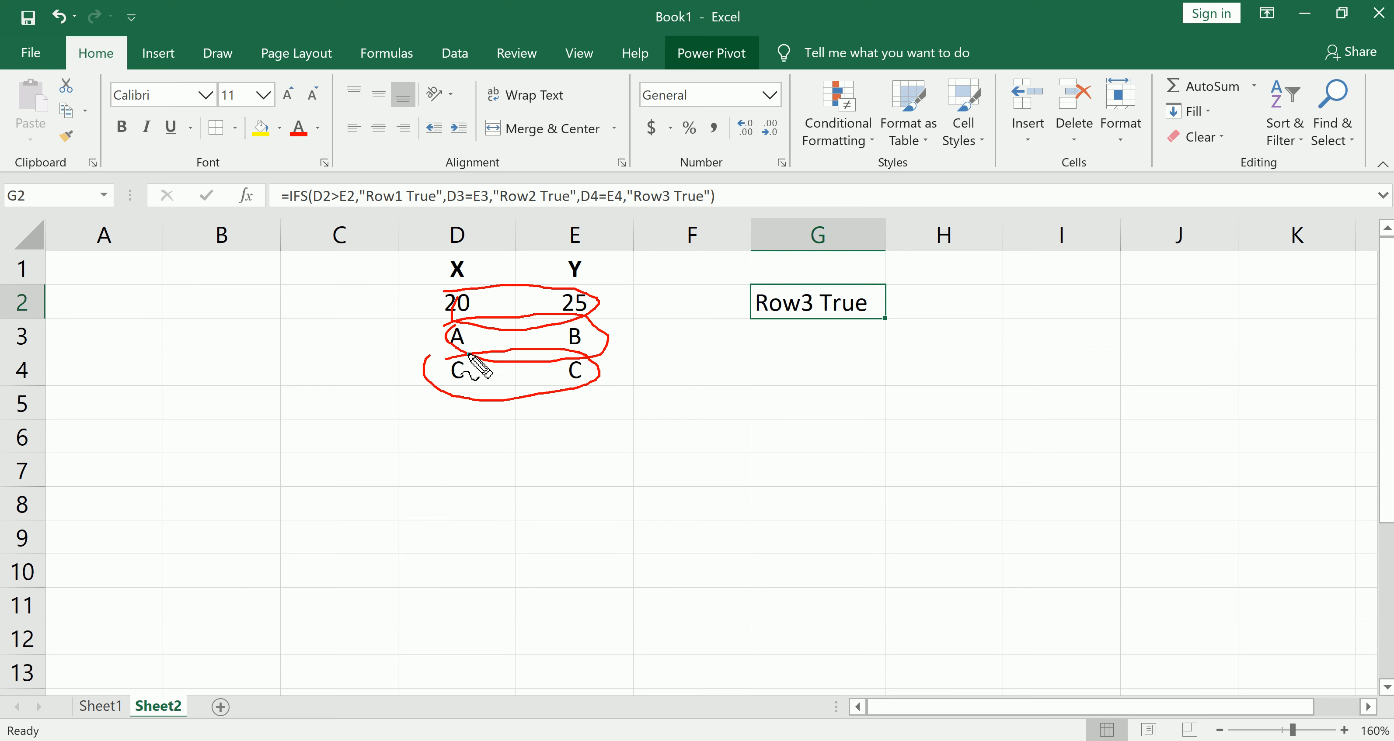
mouse_move(740, 283)
mouse_down()
mouse_move(877, 355)
mouse_move(762, 302)
mouse_up()
key(Escape)
Set cell E3 to A so that it matches D3 and tests the second condition
click(569, 345)
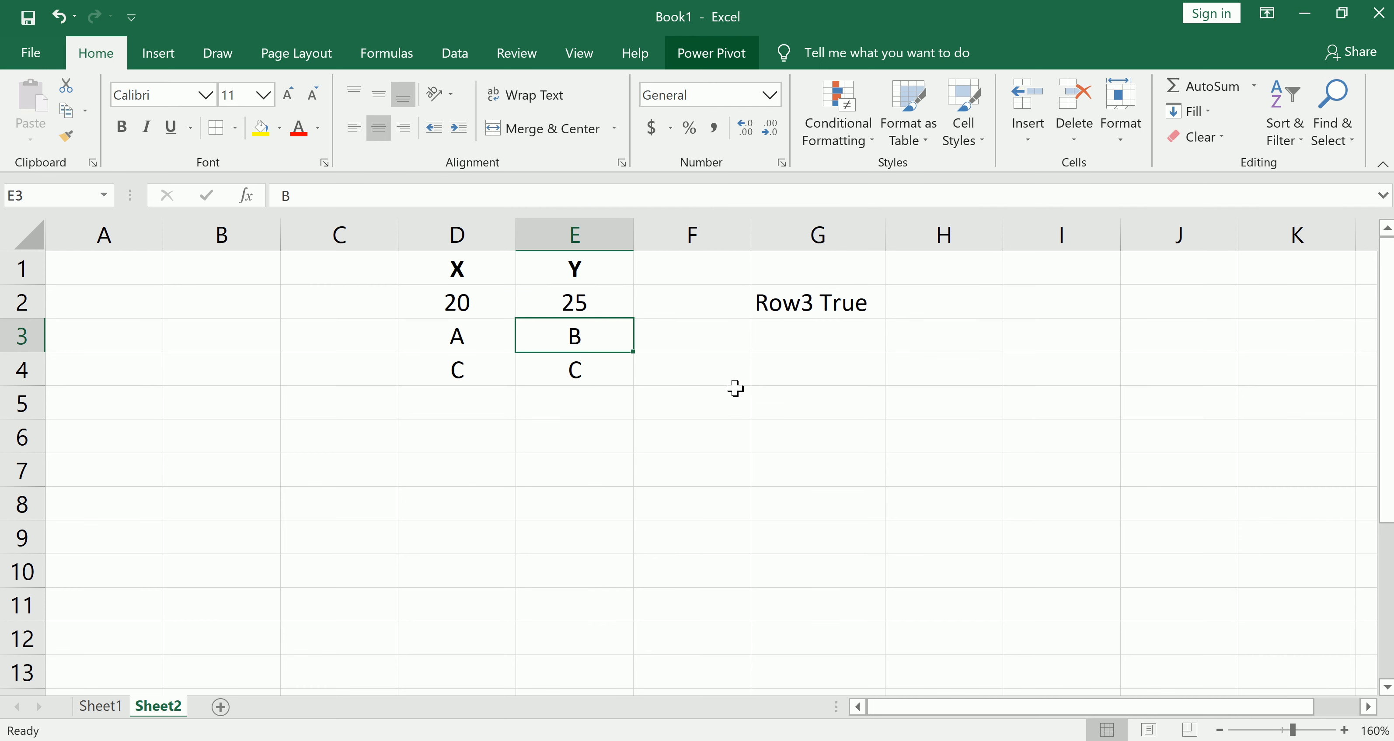
text(A)
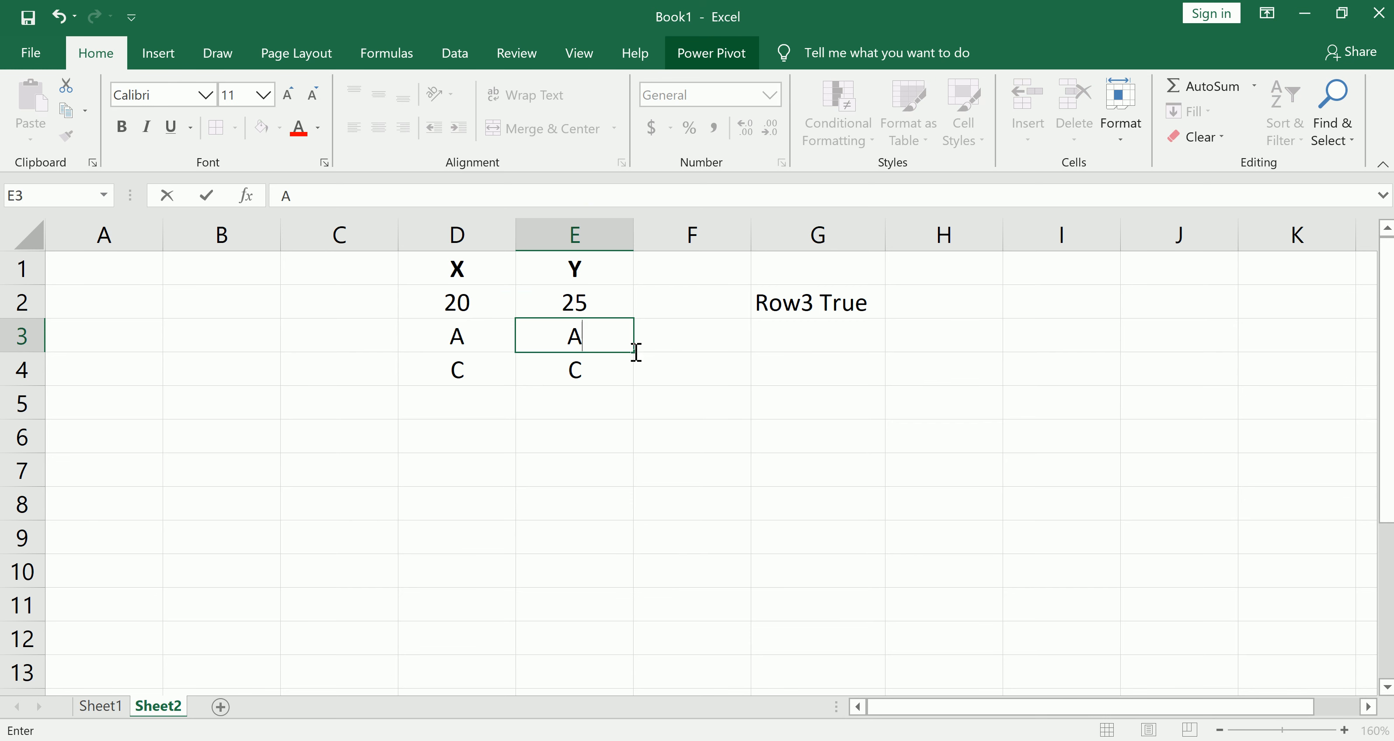
mouse_move(444, 318)
mouse_down()
mouse_move(489, 337)
mouse_move(430, 327)
mouse_up()
mouse_move(557, 327)
mouse_down()
mouse_move(613, 343)
mouse_move(543, 326)
mouse_up()
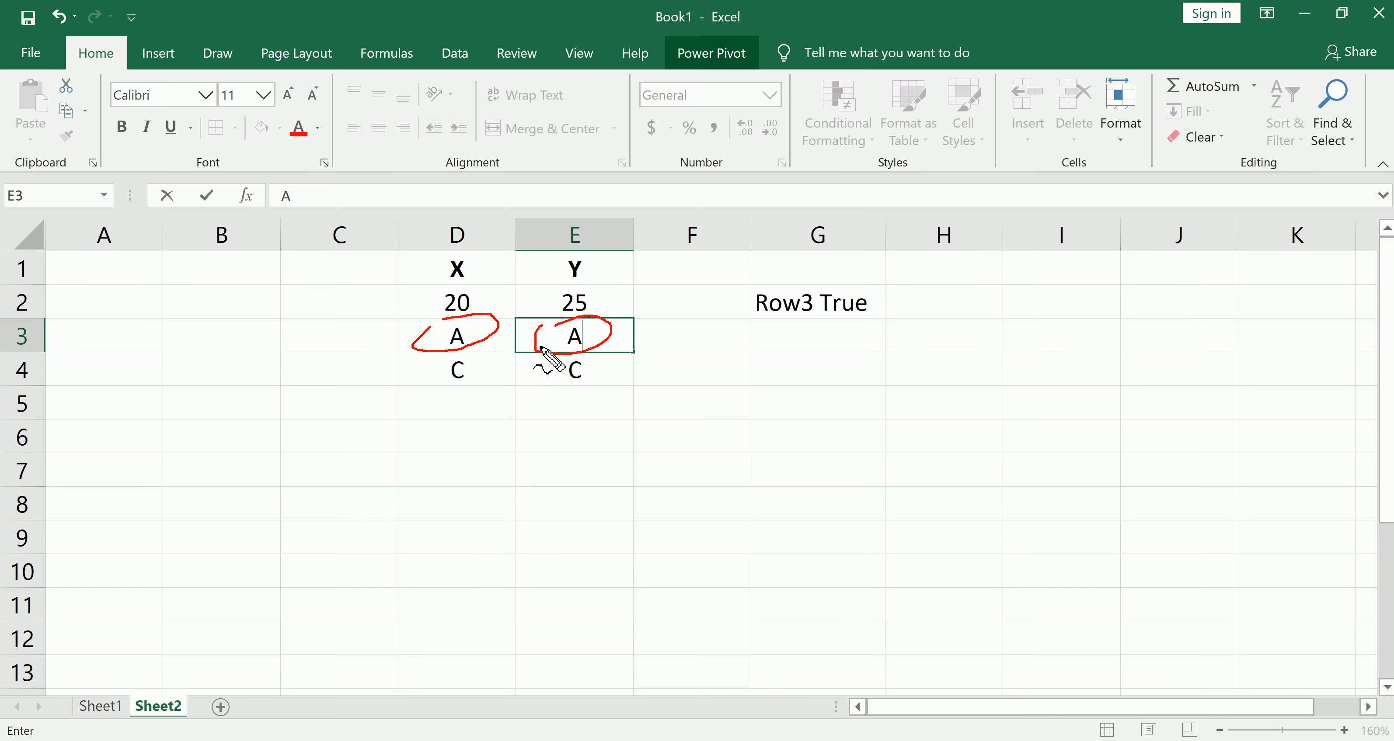
key(Escape)
key(Return)
mouse_move(780, 278)
mouse_down()
mouse_move(893, 299)
mouse_move(777, 276)
mouse_up()
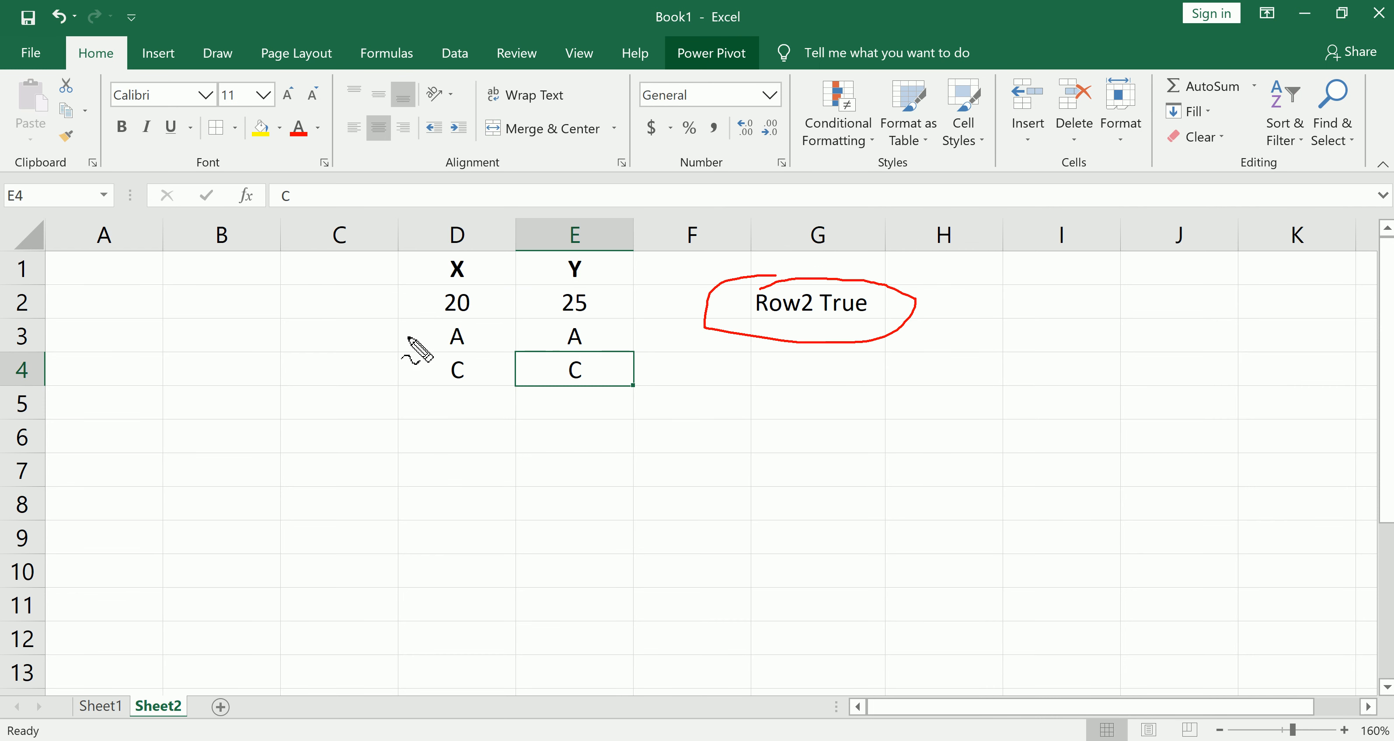
drag(356, 329, 367, 344)
drag(360, 293, 361, 310)
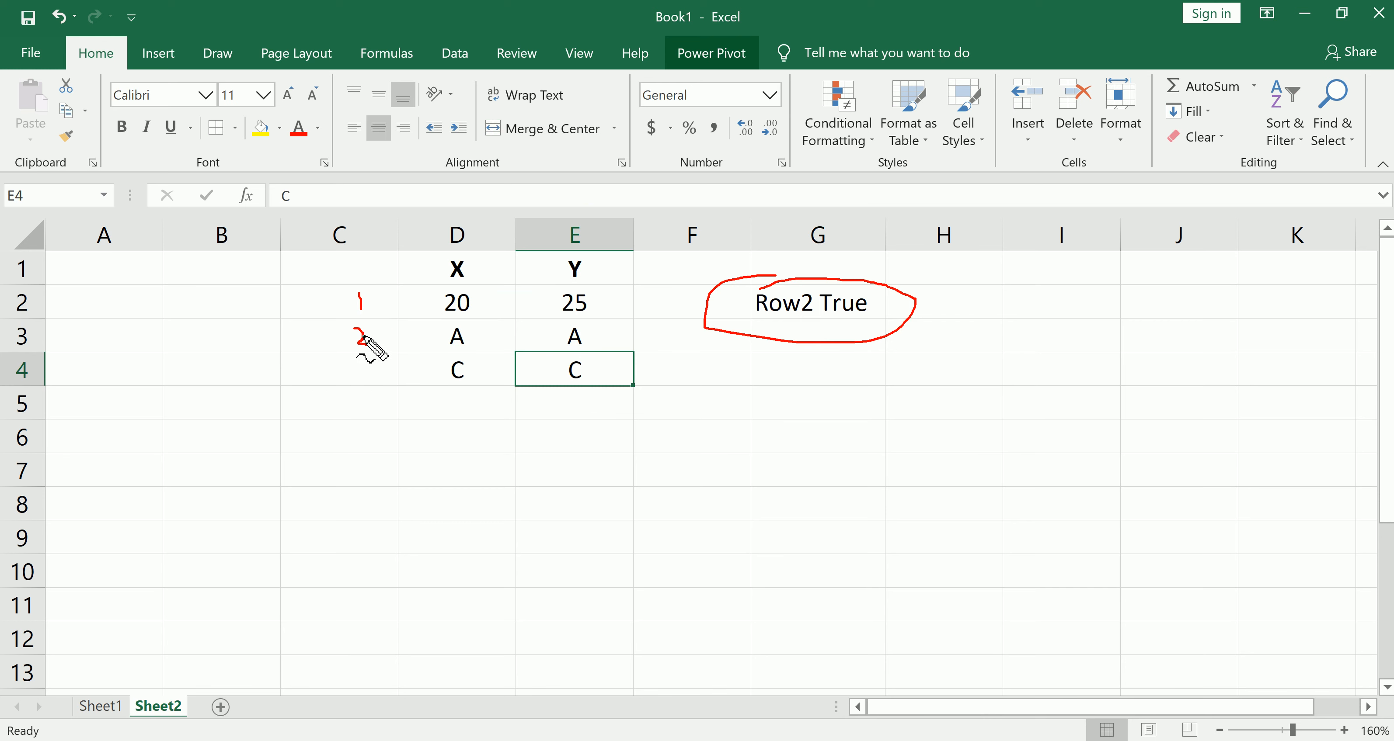
mouse_move(356, 364)
mouse_down()
mouse_move(369, 372)
mouse_move(358, 383)
mouse_up()
mouse_move(423, 322)
mouse_down()
mouse_move(554, 319)
mouse_move(598, 348)
mouse_move(436, 327)
mouse_move(459, 361)
mouse_move(609, 352)
mouse_move(528, 396)
mouse_move(445, 367)
mouse_up()
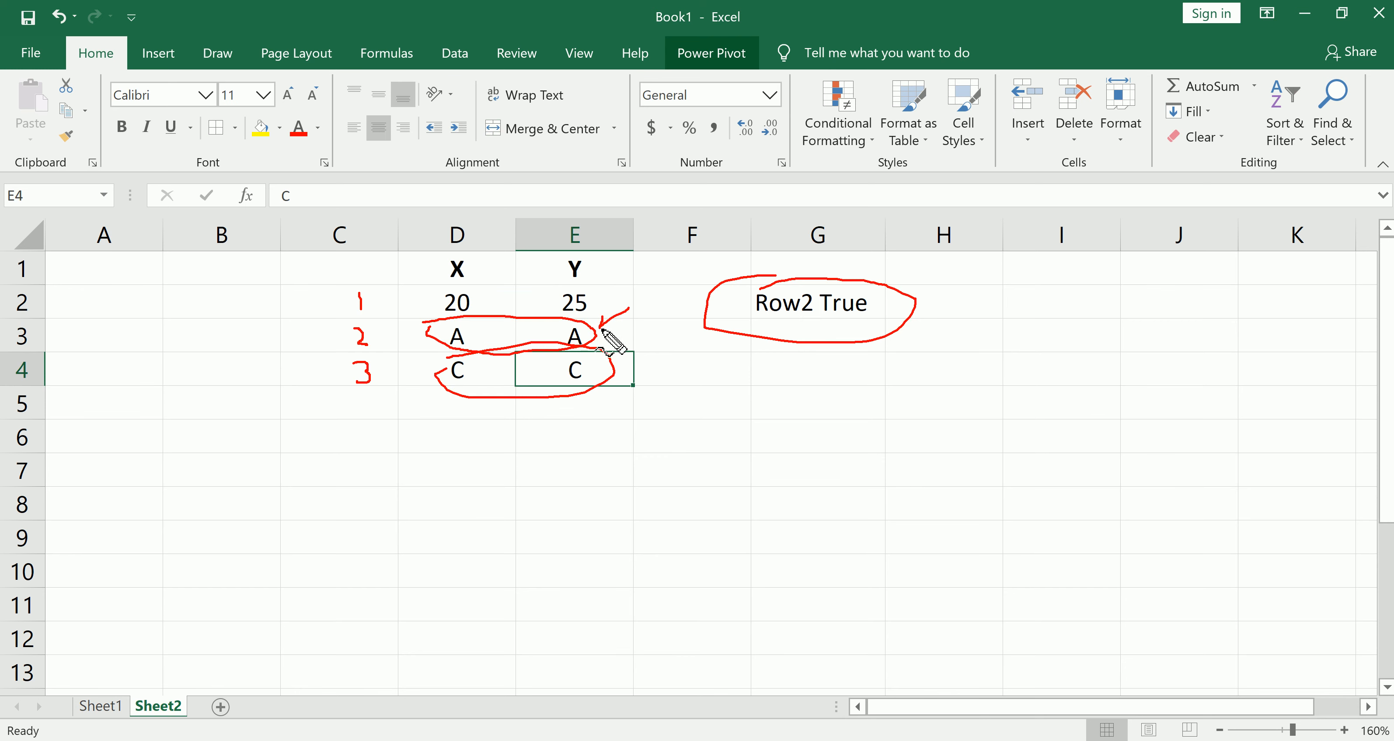
key(Escape)
Set cell E3 to B and cell E4 to 55 so that none of the IFS conditions is met
click(571, 341)
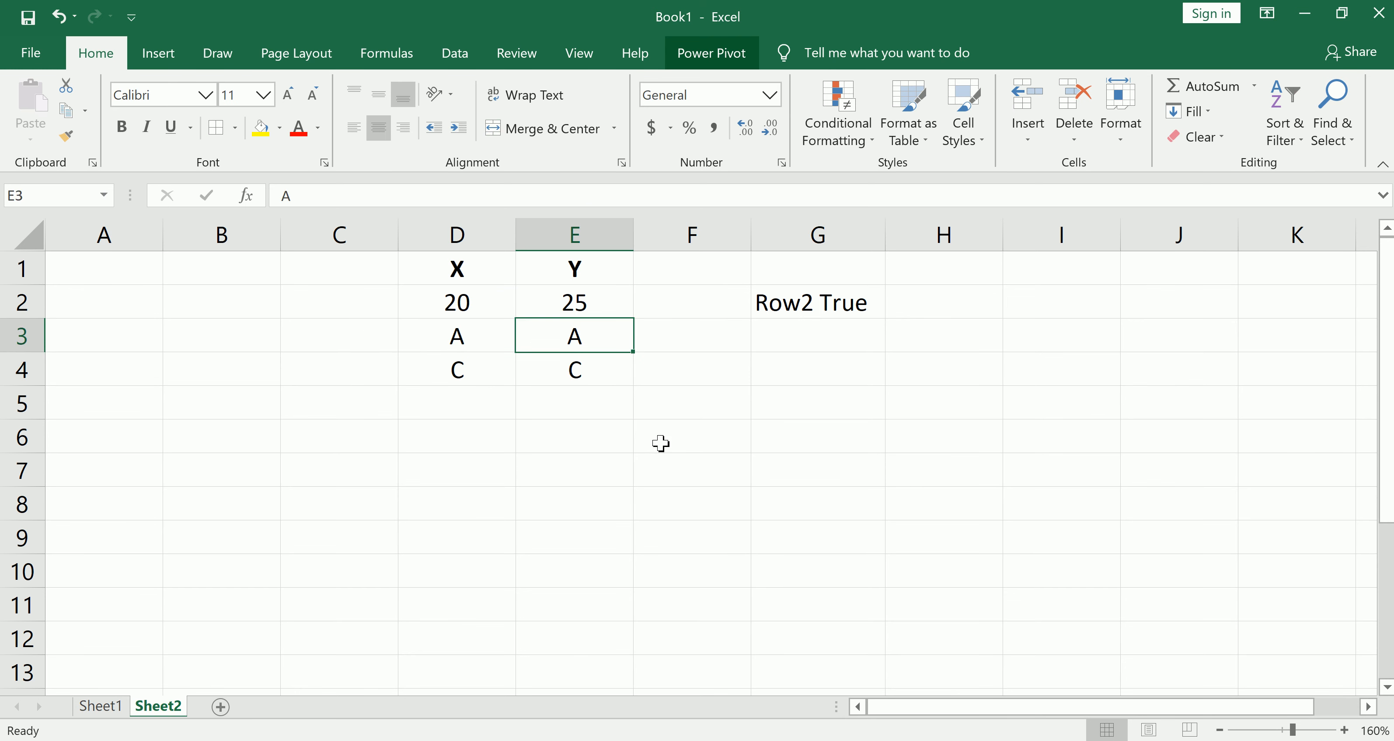
click(660, 438)
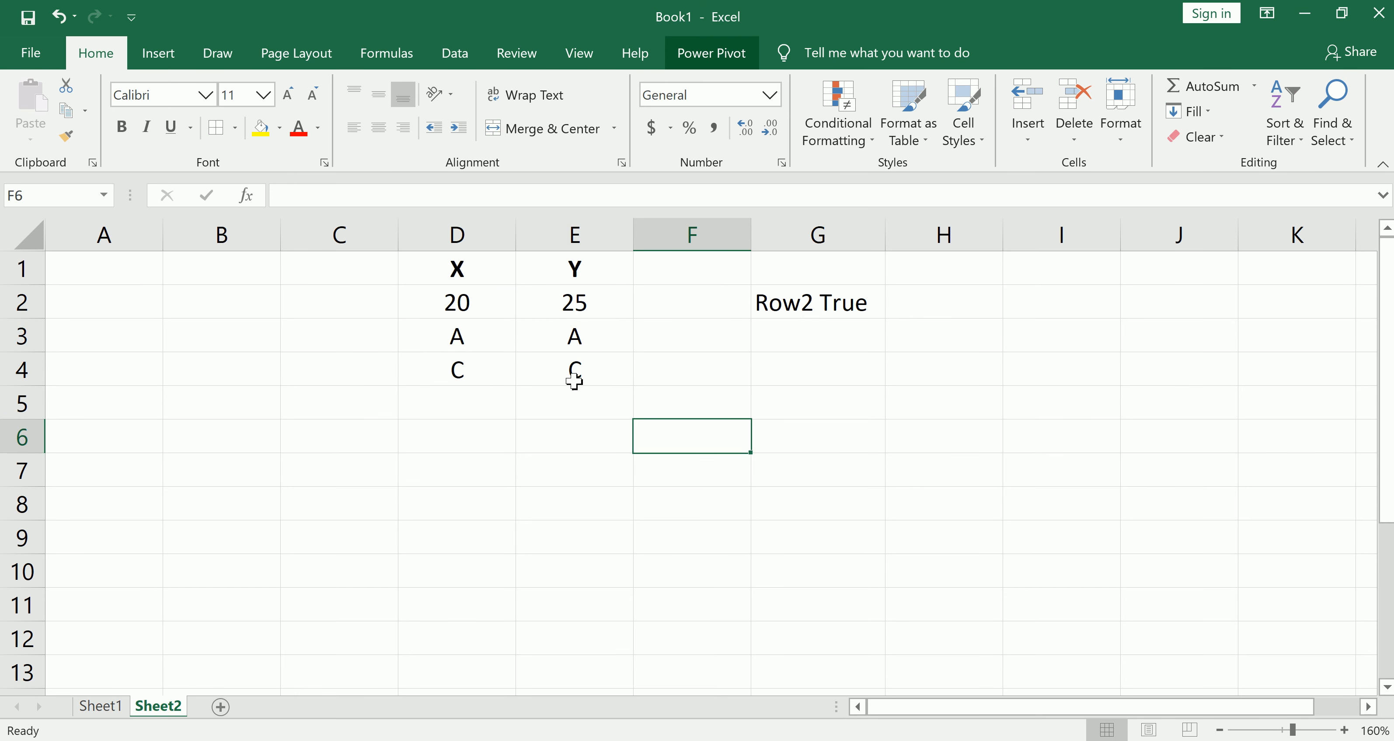
click(592, 335)
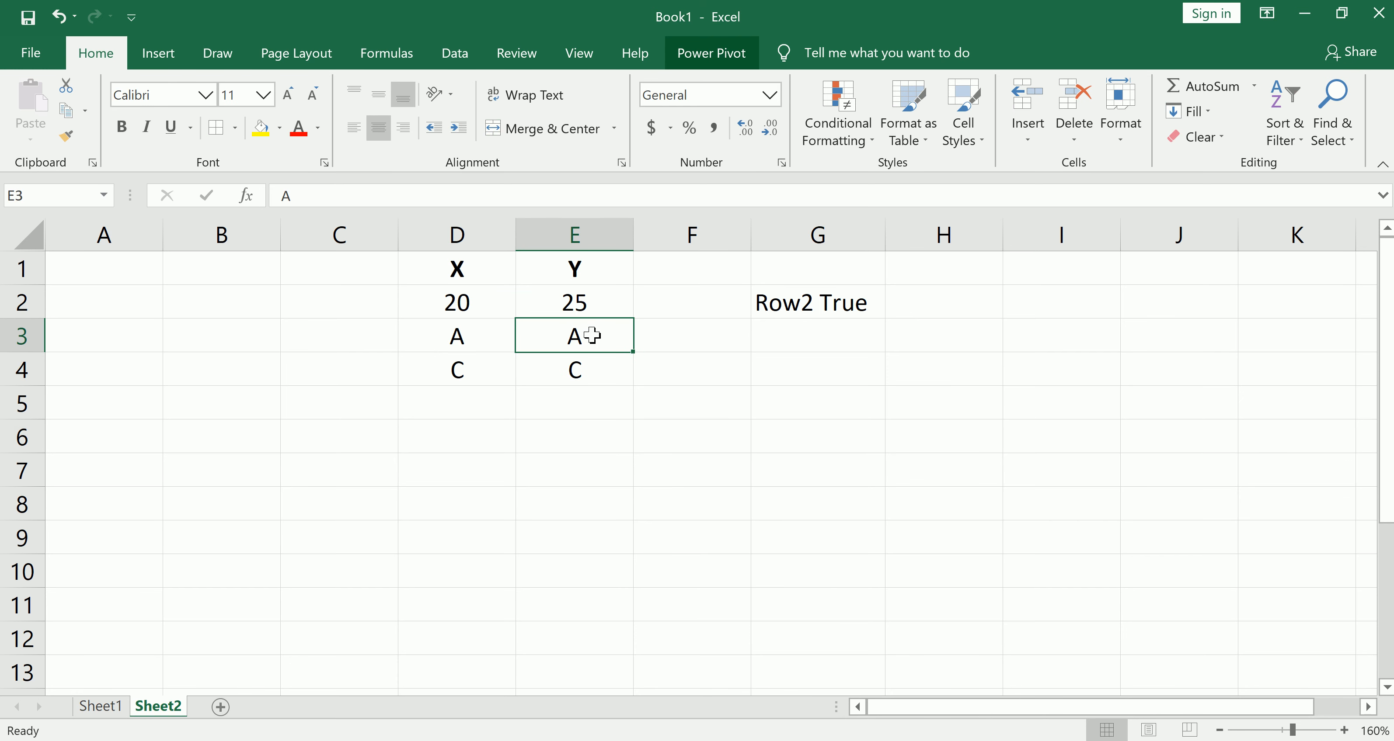
text(B)
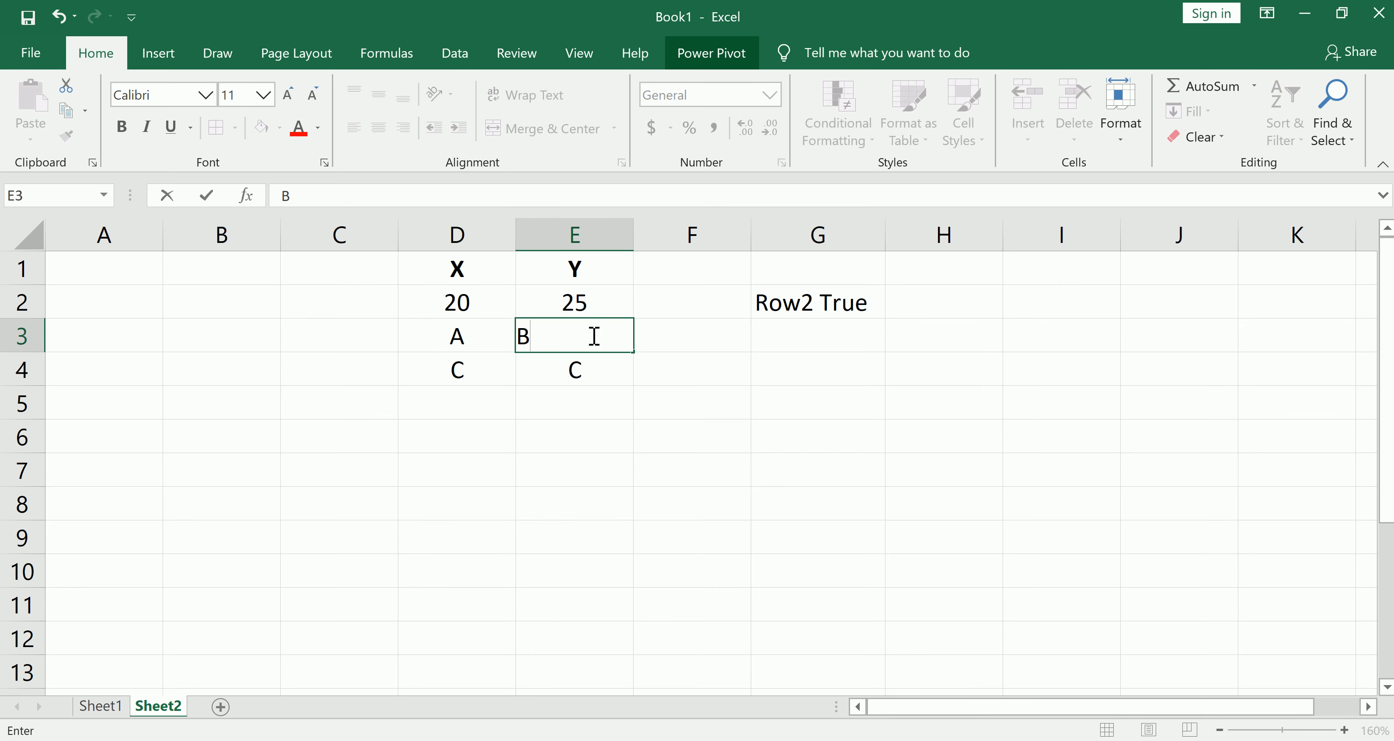
key(Return)
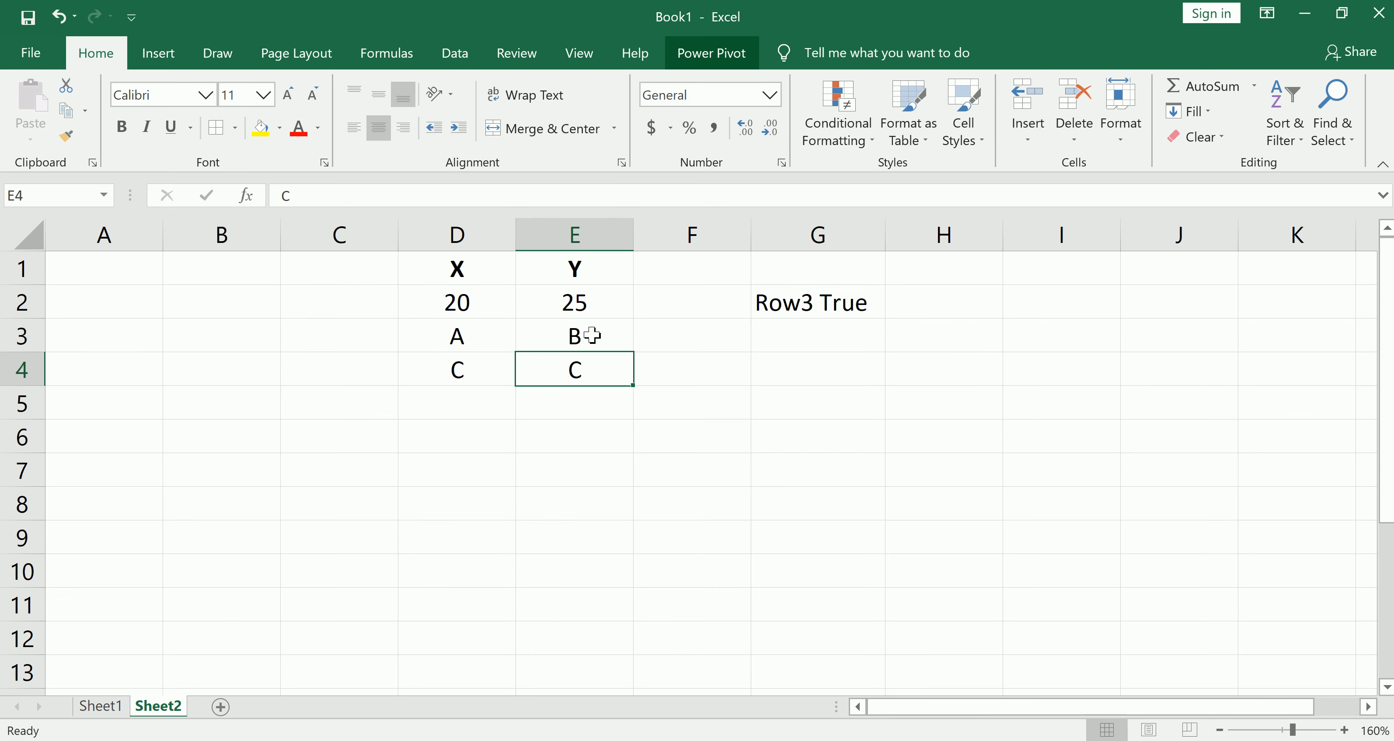
text(55)
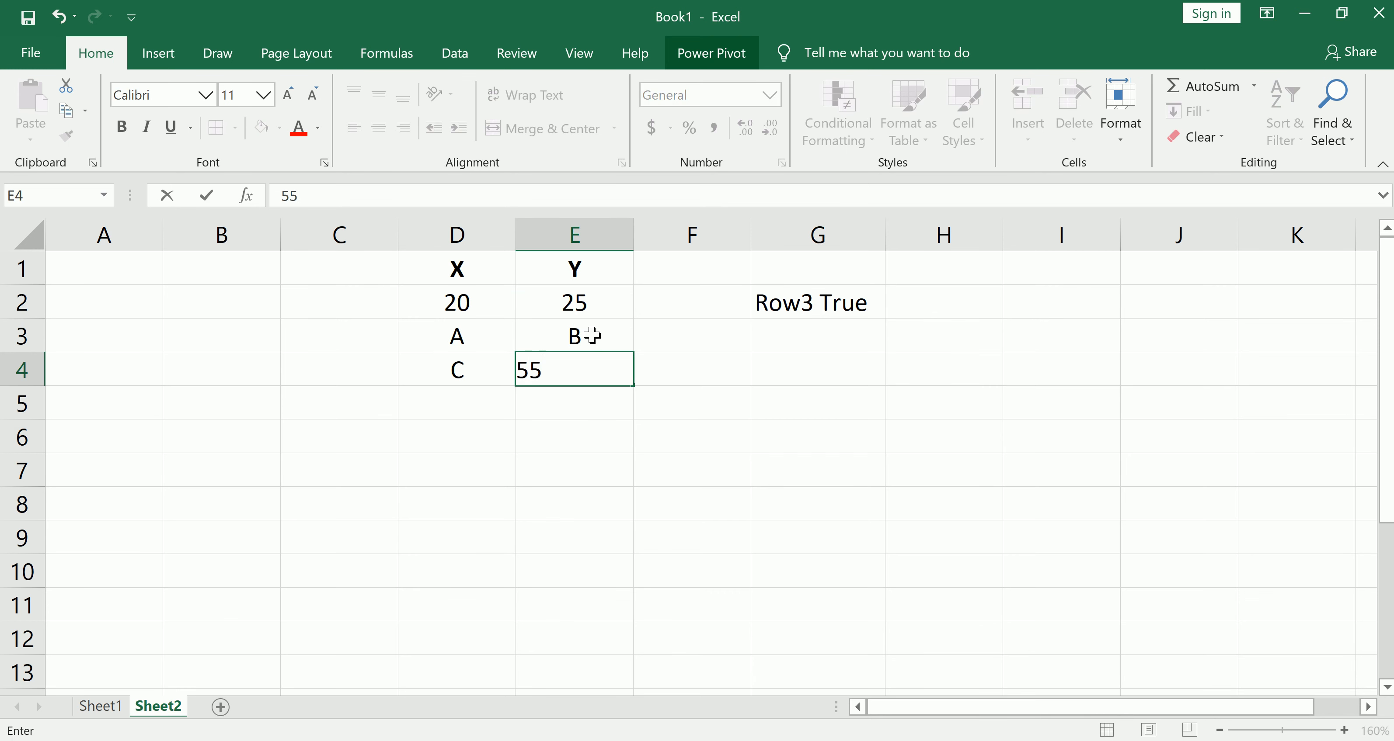
key(Return)
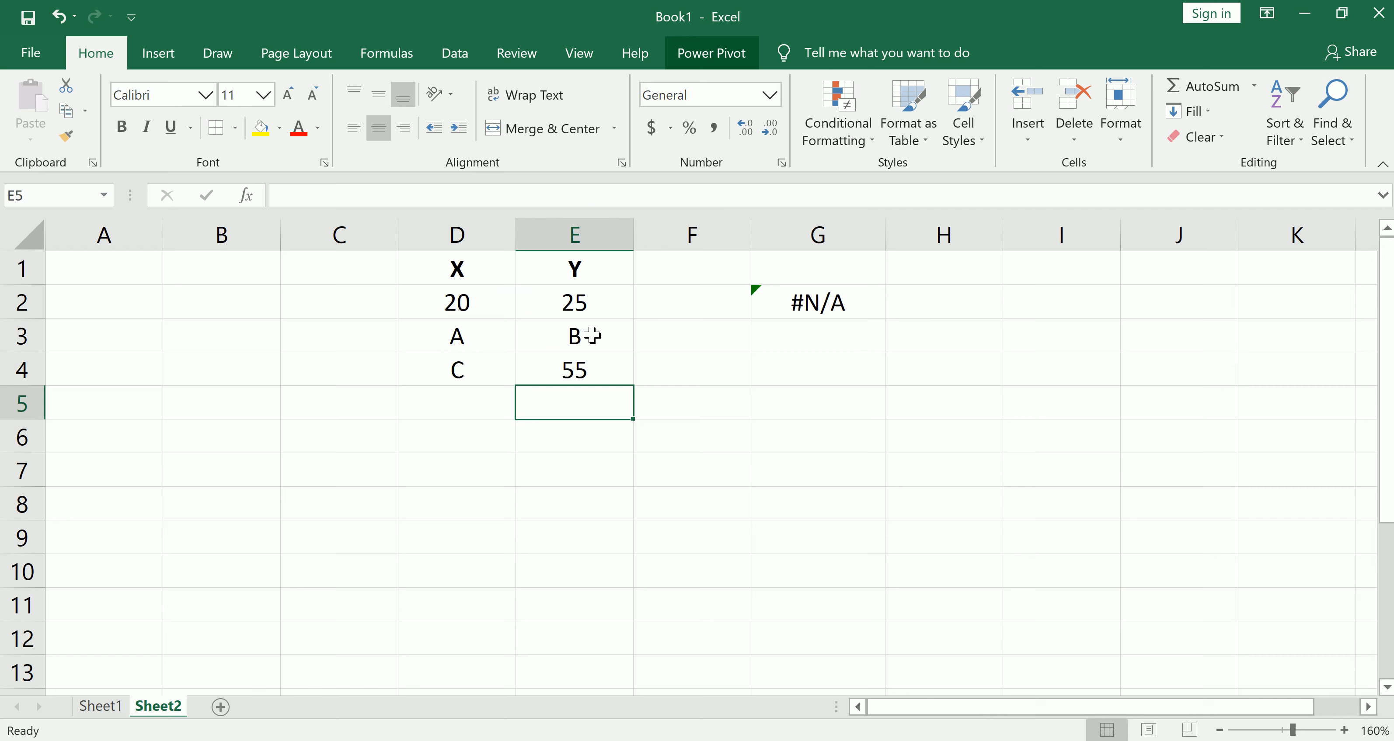
Insert an opening IFNA function in front of IFS in the G2 formula, making the IFS expression its value argument
click(855, 306)
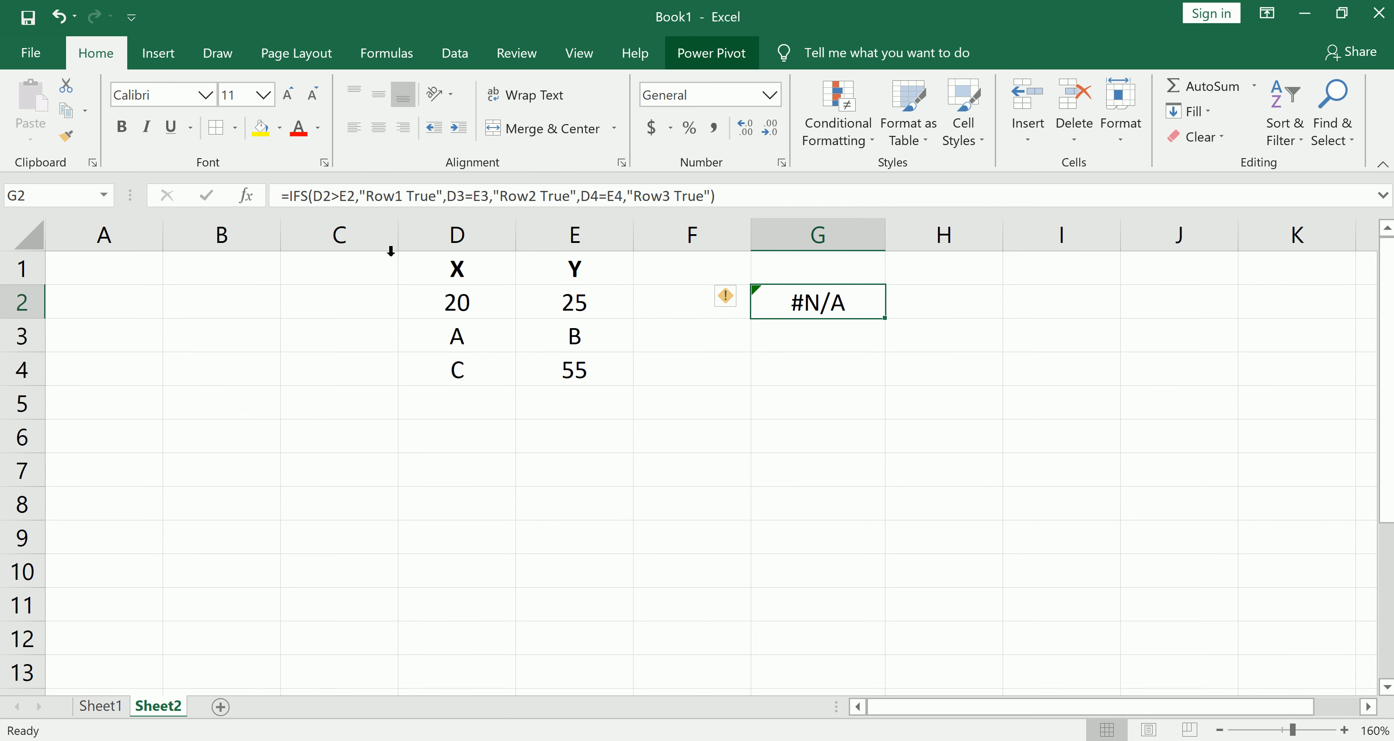
click(292, 201)
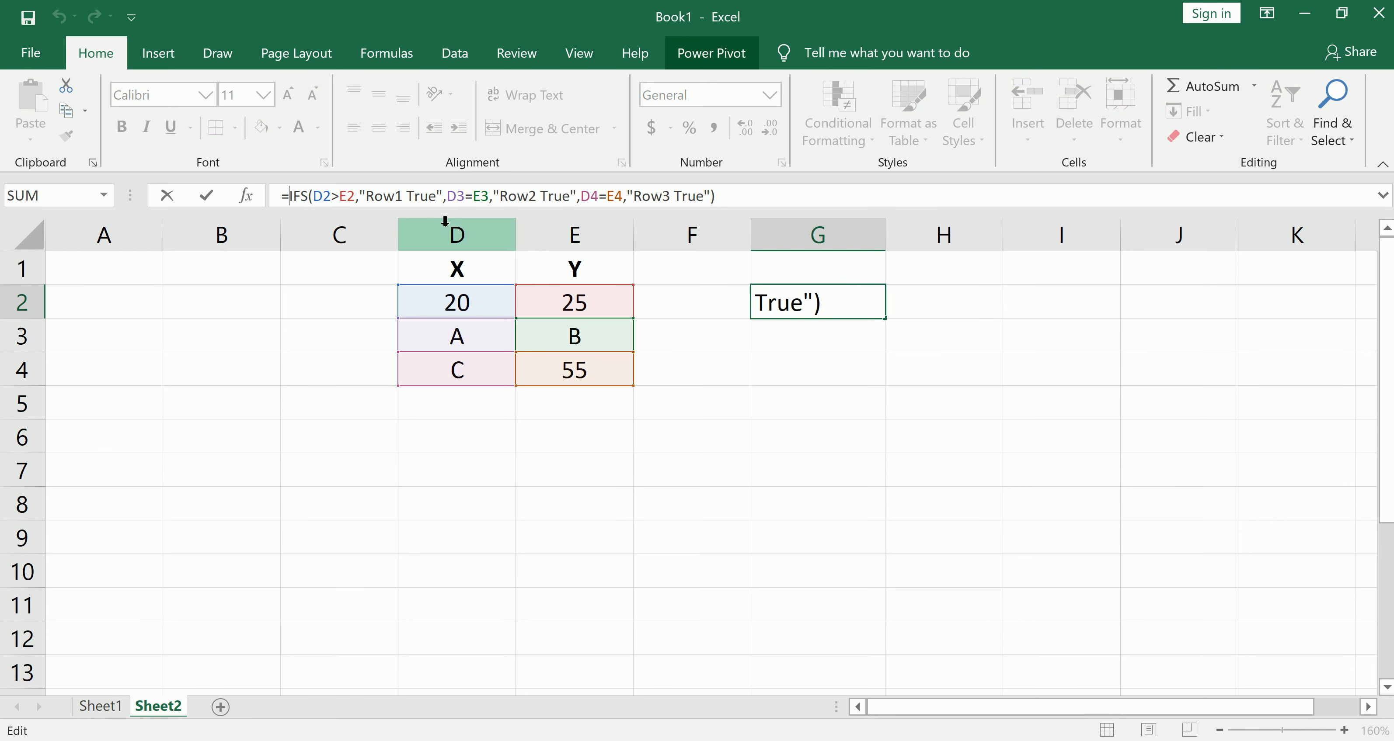
text(if)
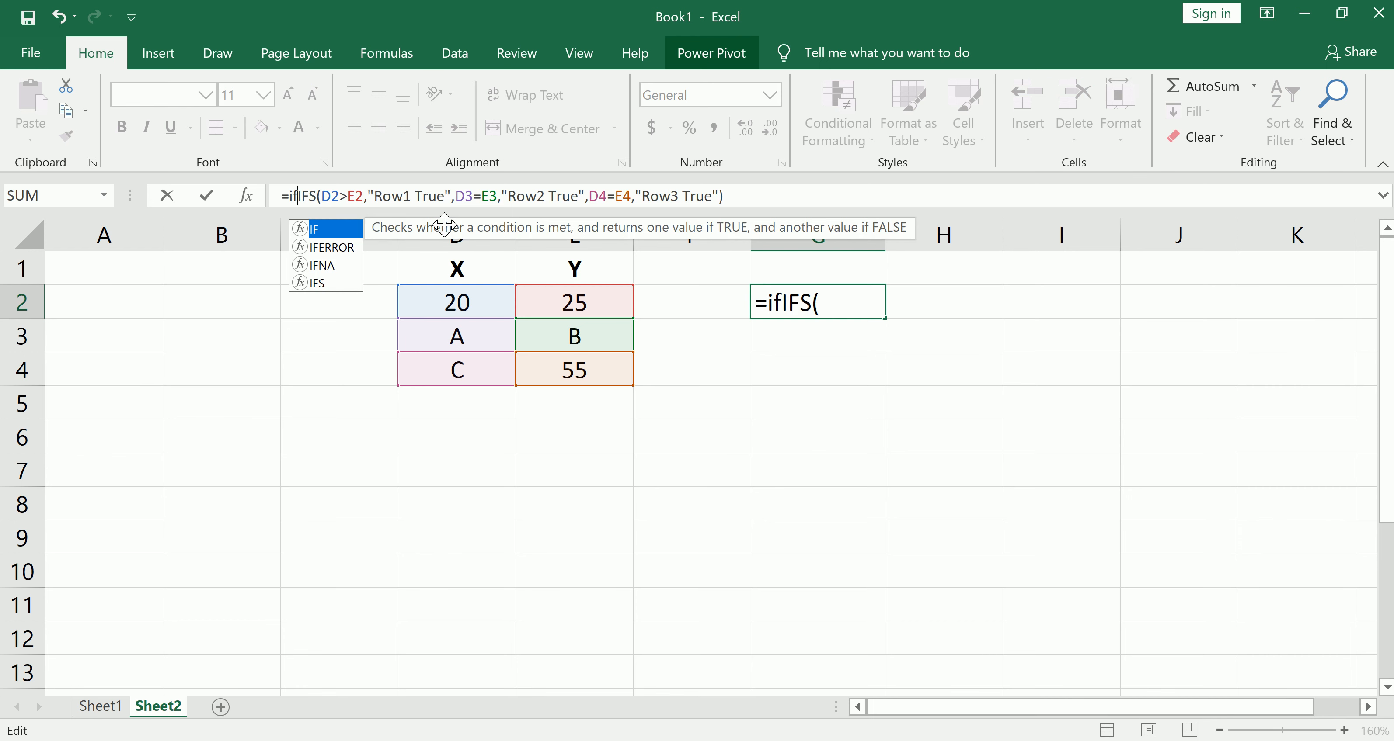
text(na()
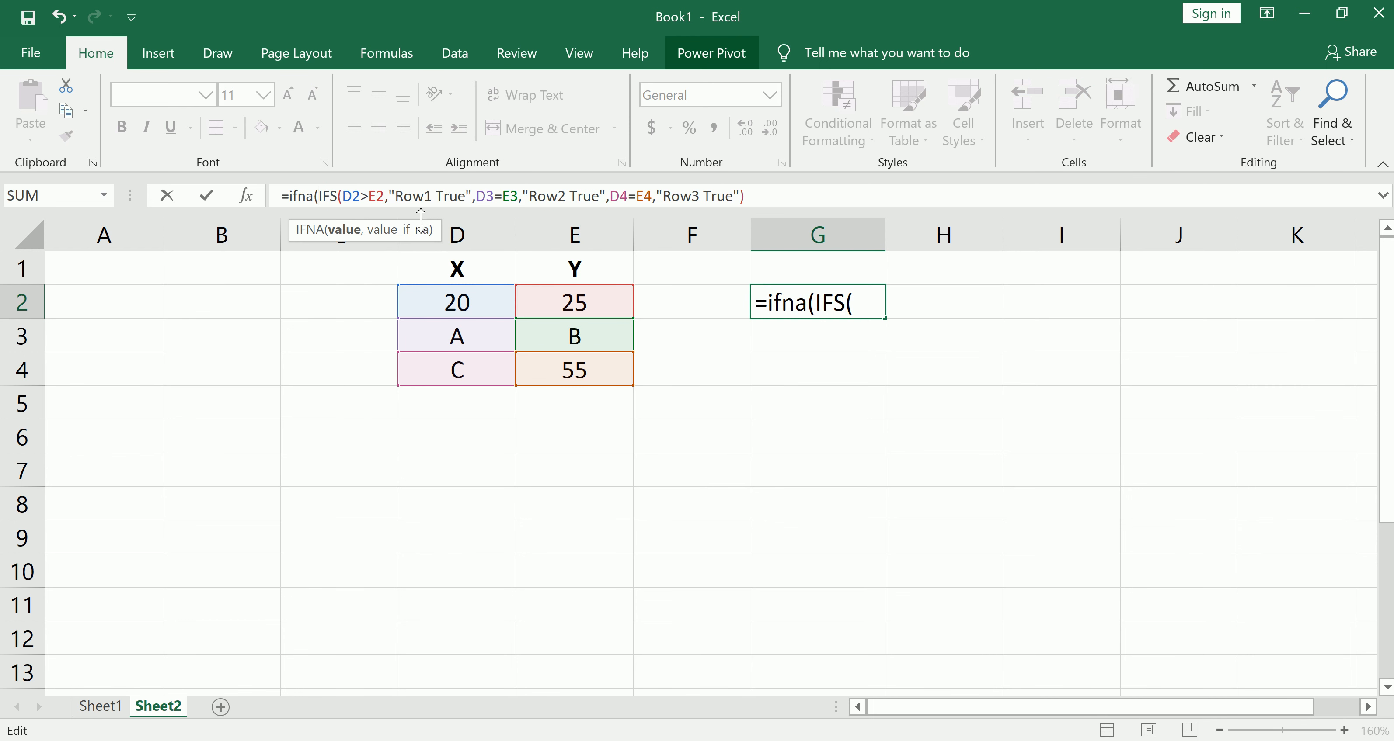
Add "ALL FAIL" as IFNA's fallback value after the IFS expression, close the parenthesis and enter the G2 formula
click(751, 198)
text(,)
text( "ALL)
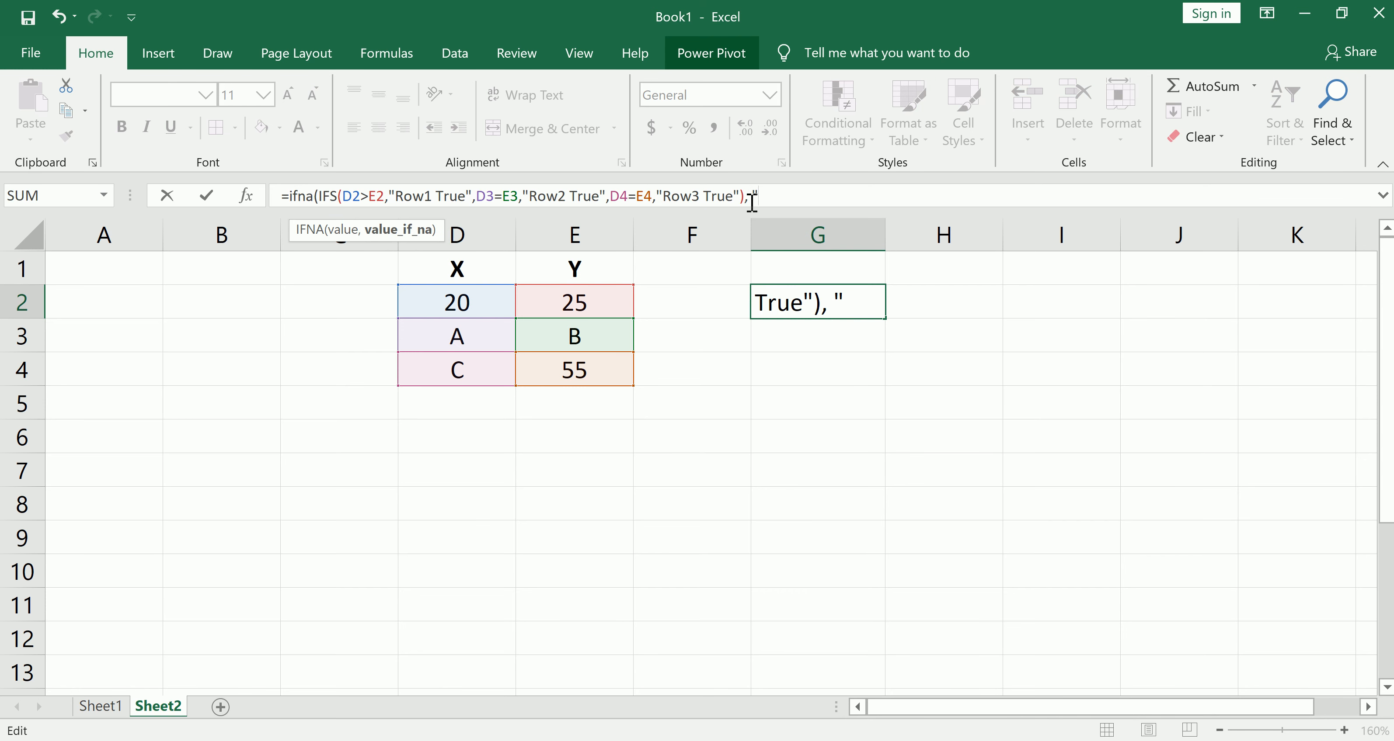
text( FAIL"))
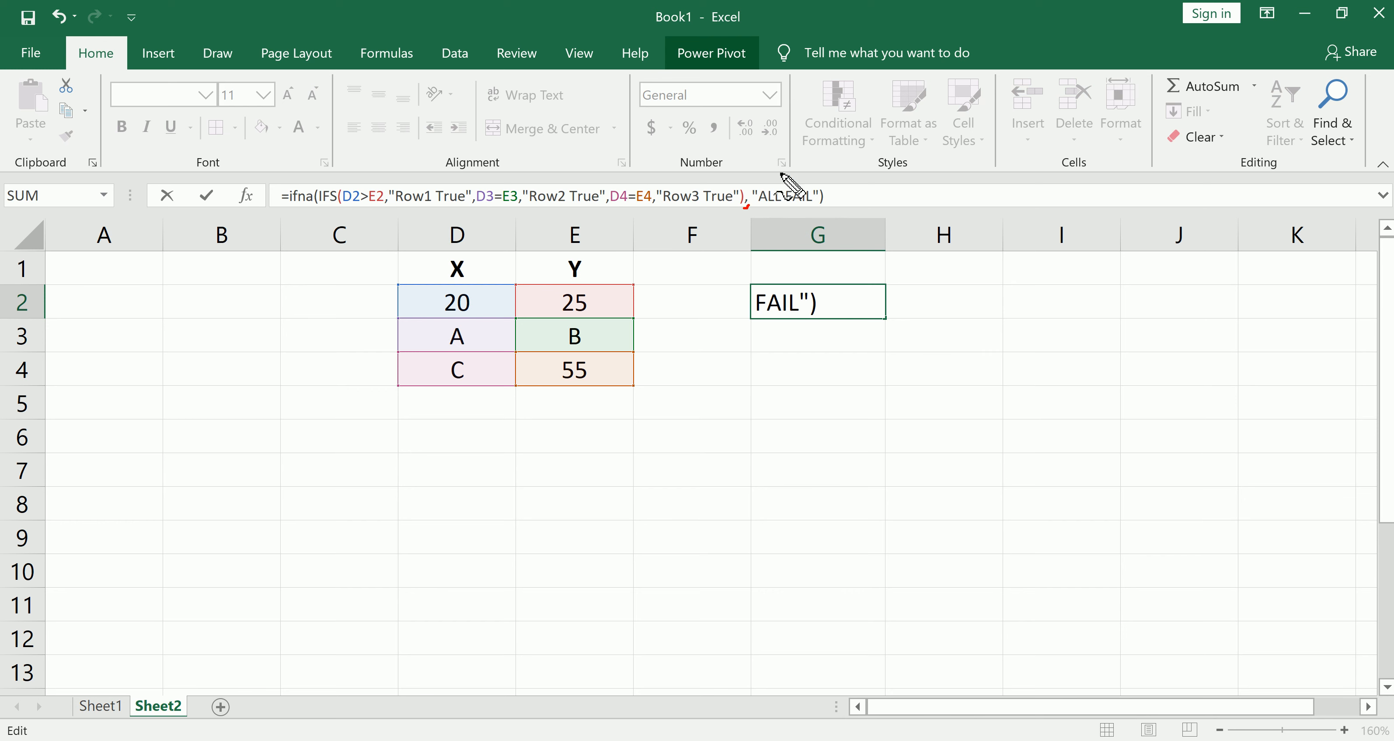
drag(323, 207, 728, 206)
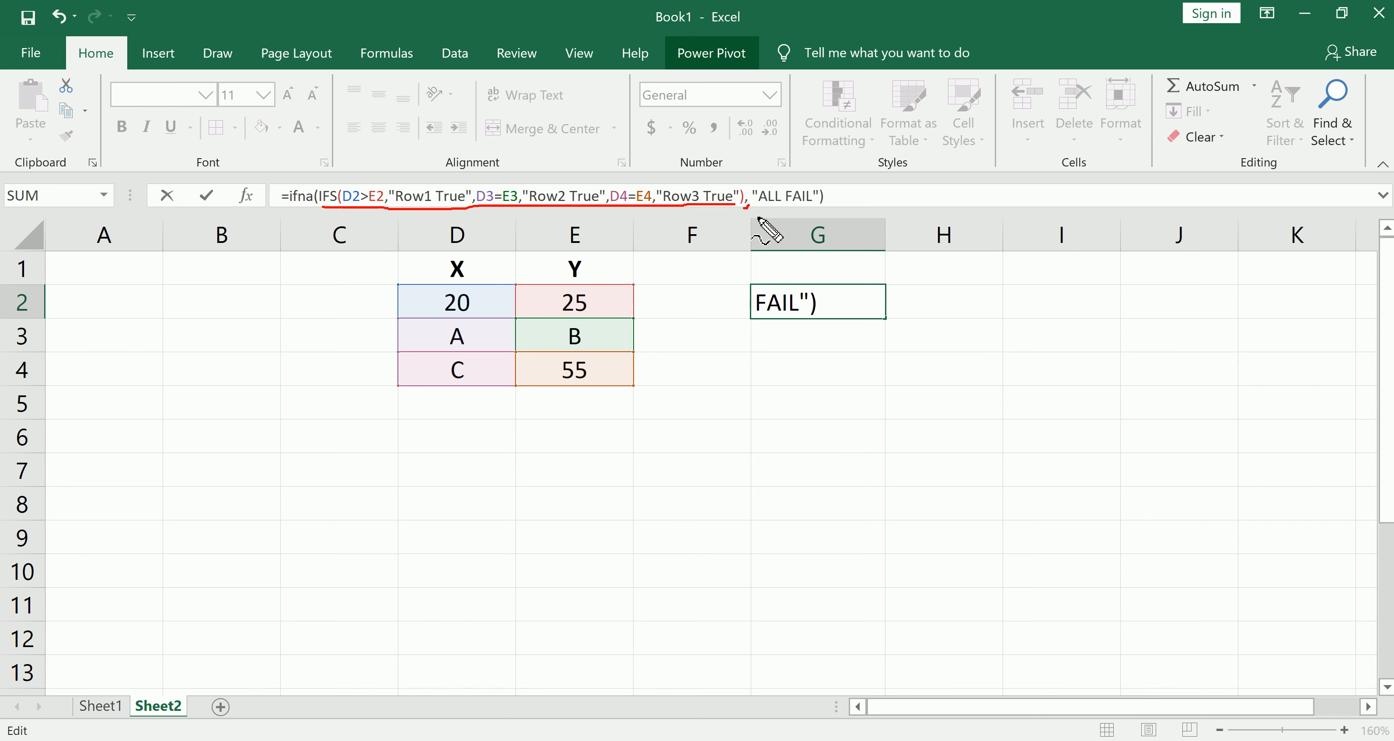
key(Escape)
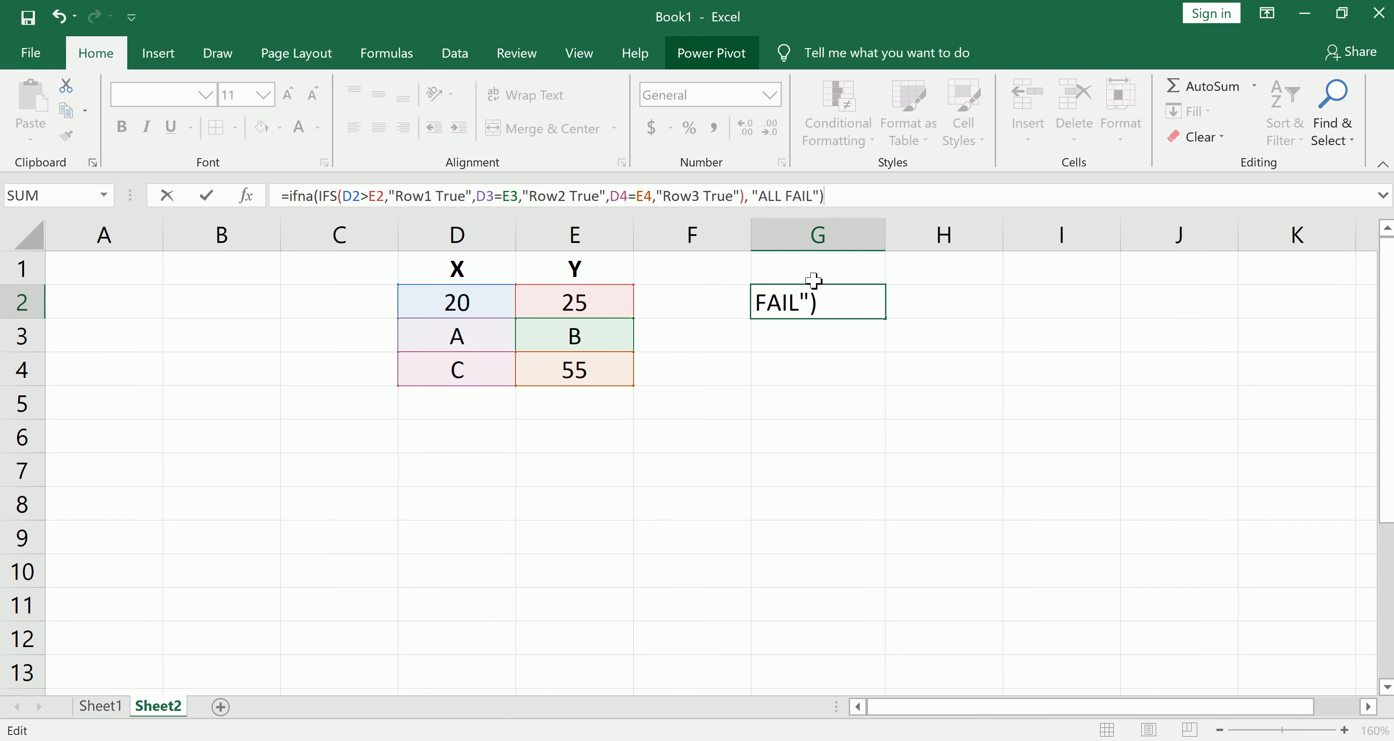
key(Return)
click(812, 312)
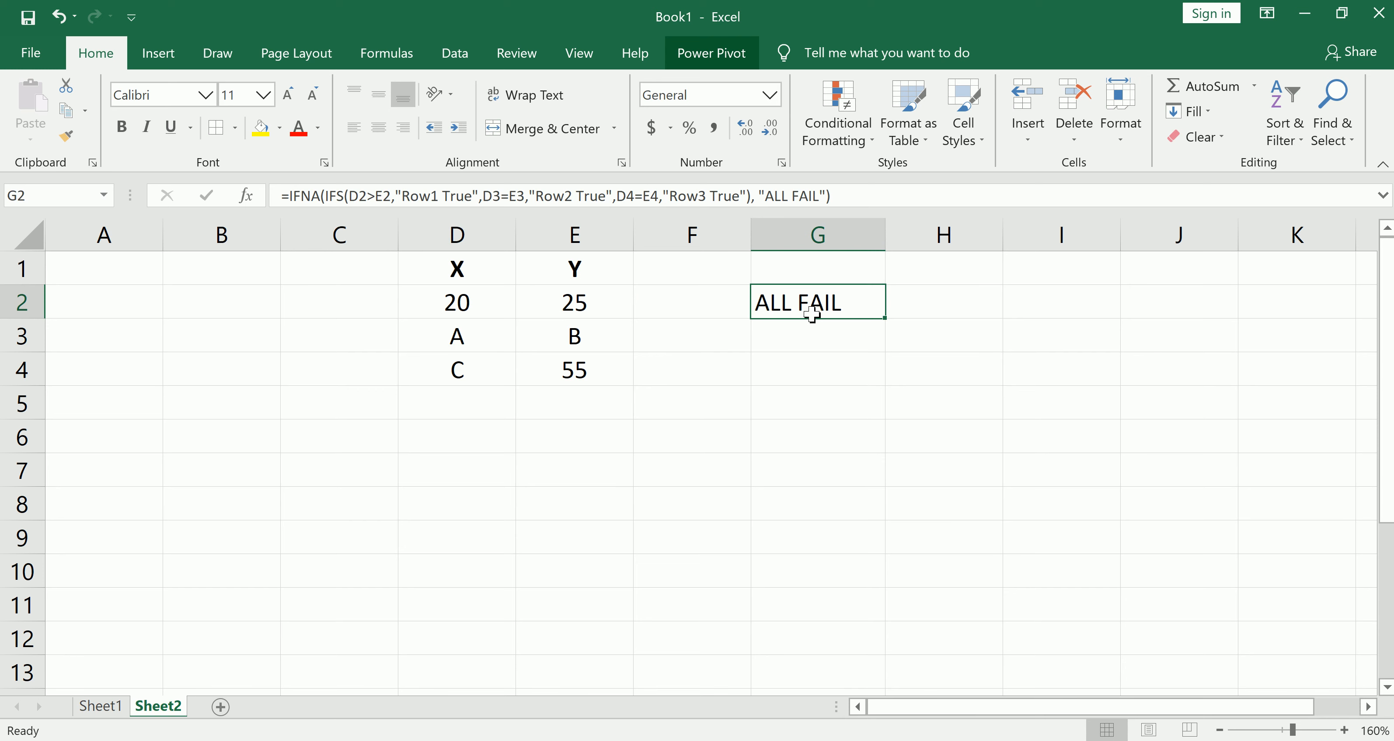